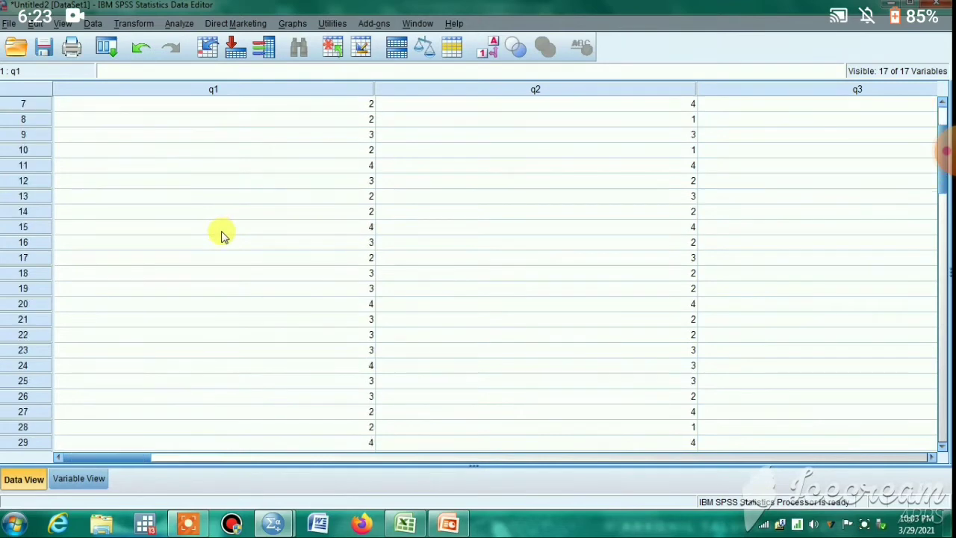
Narrow the q1, q2 and q3 columns in the data grid so more variables fit in view
{"action": "scroll", "coordinate": [222, 232], "scroll_direction": "up", "scroll_amount": 2}
{"action": "scroll", "coordinate": [220, 230], "scroll_direction": "down", "scroll_amount": 1}
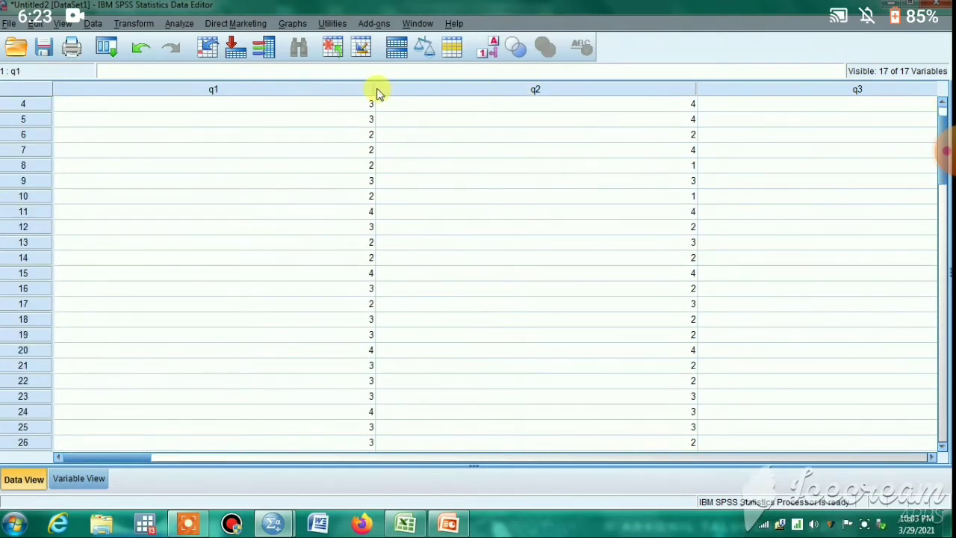
{"action": "left_click_drag", "start_coordinate": [375, 85], "coordinate": [123, 88]}
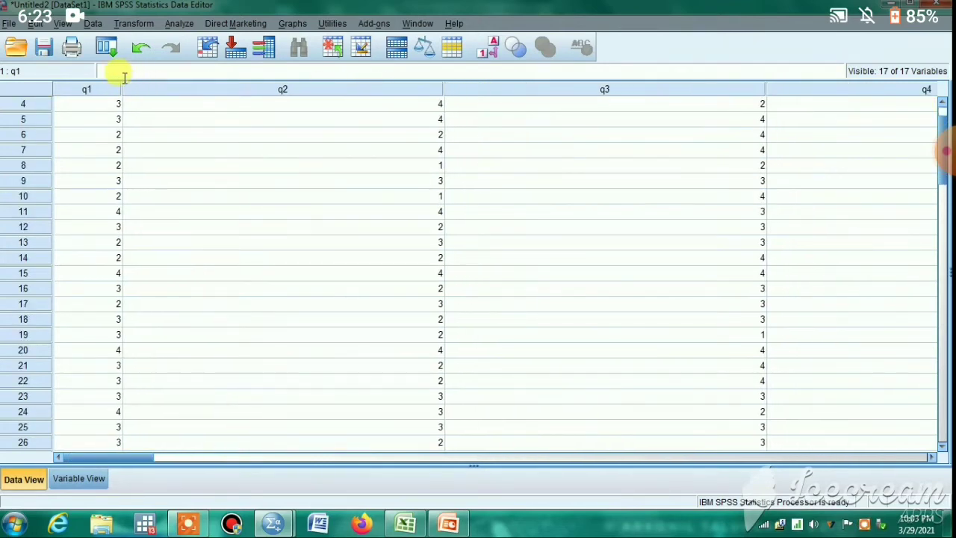
{"action": "left_click_drag", "start_coordinate": [444, 87], "coordinate": [223, 87]}
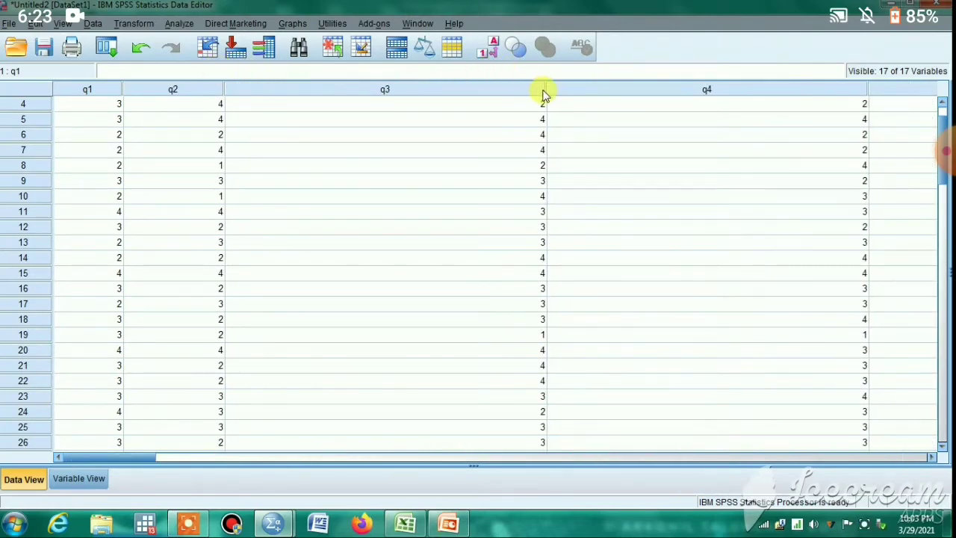
{"action": "left_click_drag", "start_coordinate": [545, 90], "coordinate": [325, 87]}
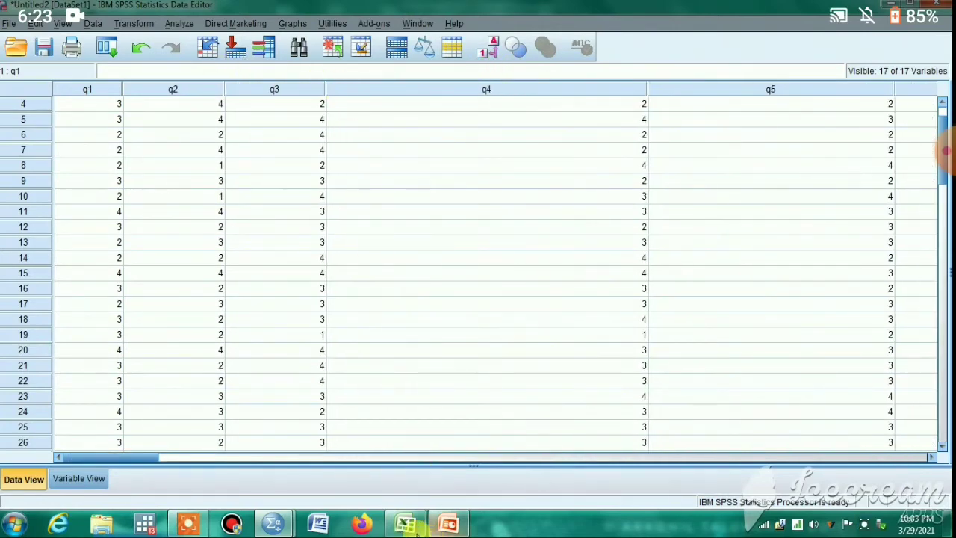
Switch to the factor analysis video workbook in Excel and examine the q1 to q4 question texts and the response rows below
{"action": "left_click", "coordinate": [407, 525]}
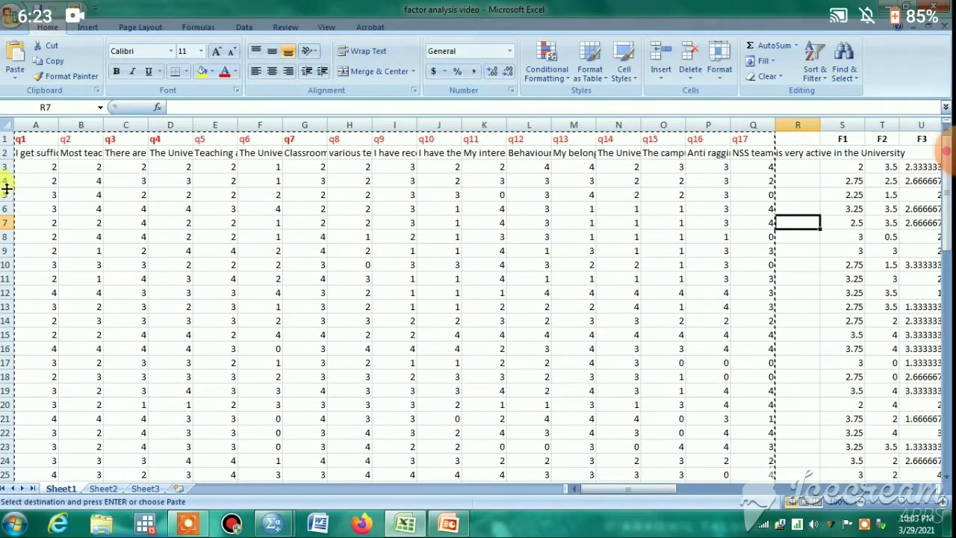
{"action": "left_click", "coordinate": [27, 152]}
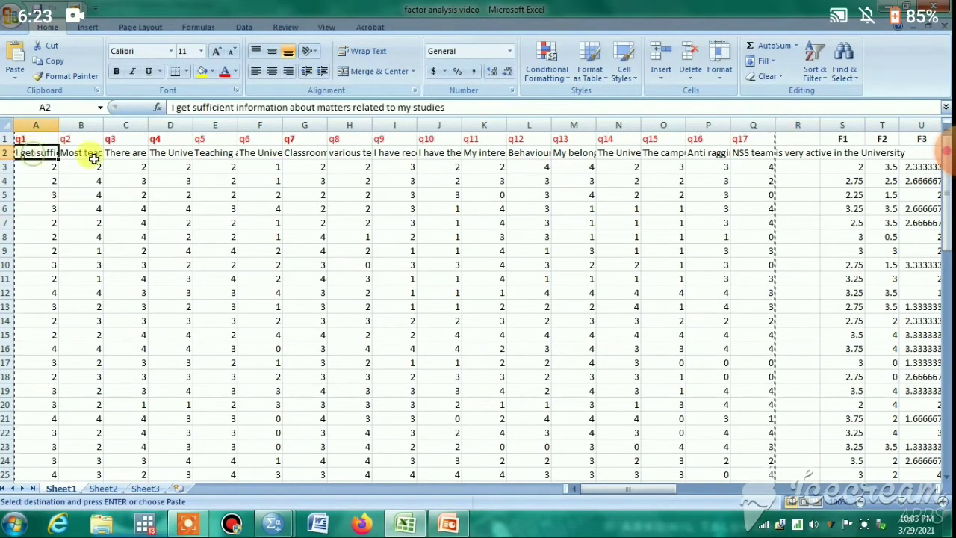
{"action": "left_click", "coordinate": [83, 154]}
{"action": "left_click", "coordinate": [126, 153]}
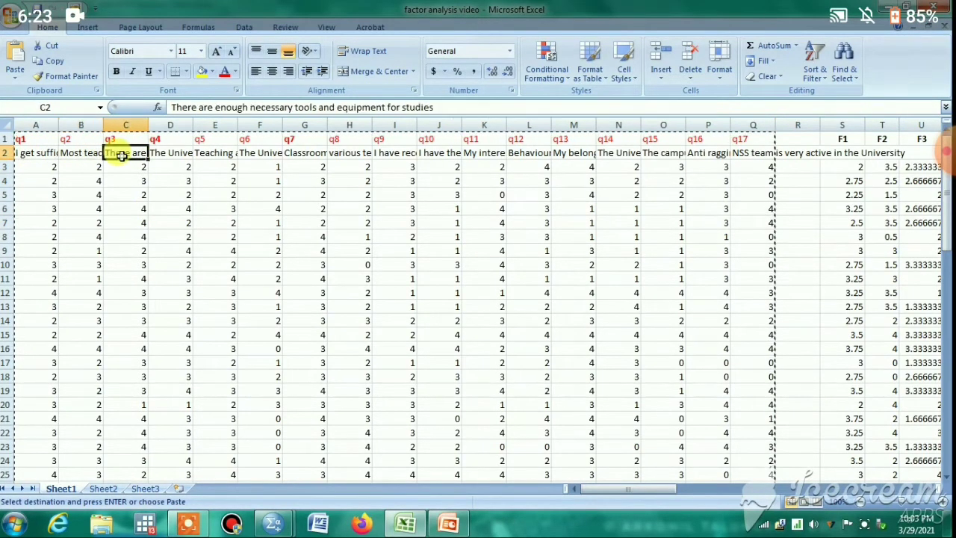
{"action": "left_click", "coordinate": [170, 152]}
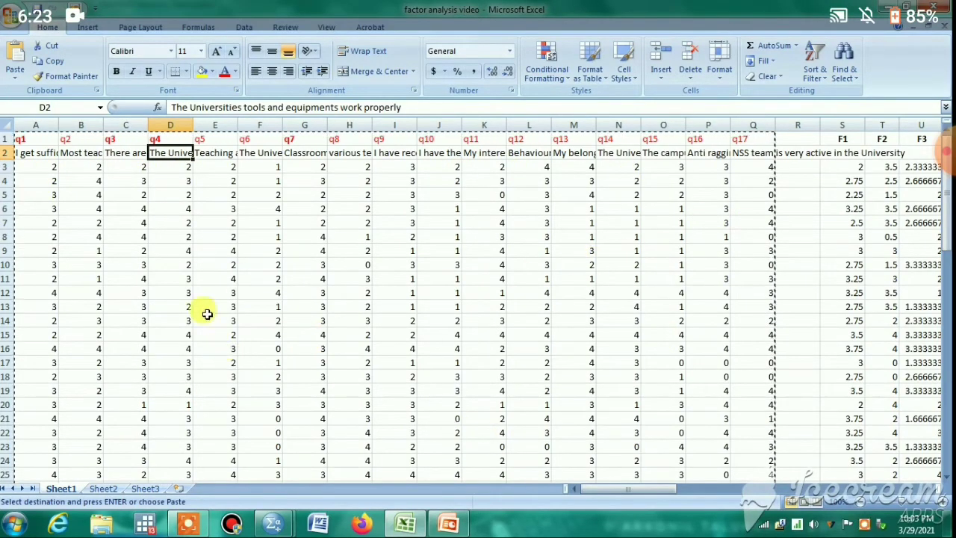
{"action": "scroll", "coordinate": [249, 277], "scroll_direction": "down", "scroll_amount": 14}
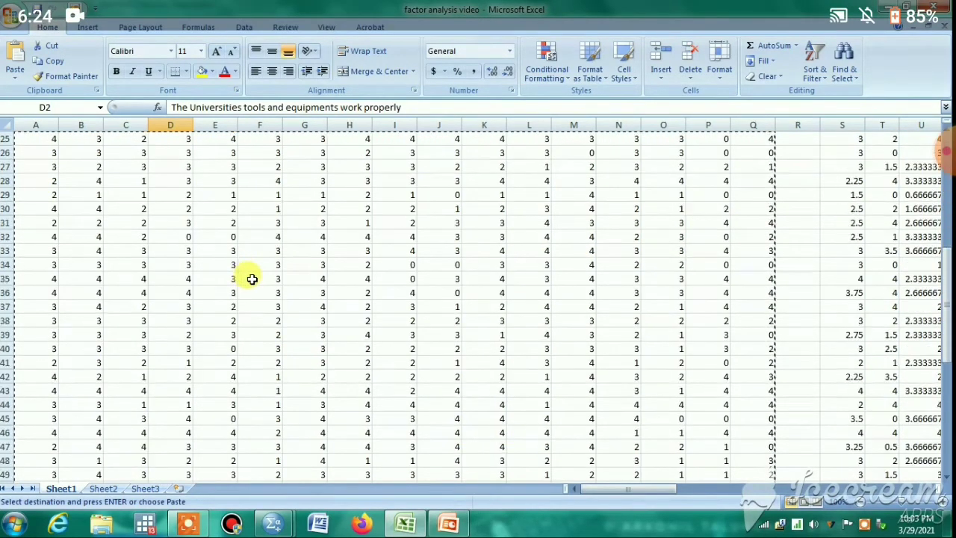
{"action": "scroll", "coordinate": [252, 279], "scroll_direction": "up", "scroll_amount": 14}
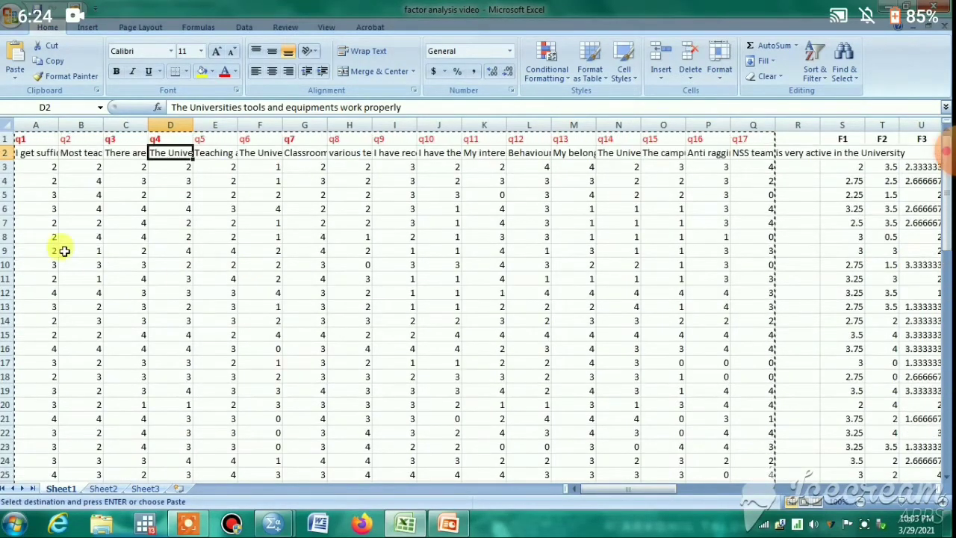
{"action": "scroll", "coordinate": [112, 425], "scroll_direction": "down", "scroll_amount": 5}
{"action": "scroll", "coordinate": [115, 424], "scroll_direction": "down", "scroll_amount": 15}
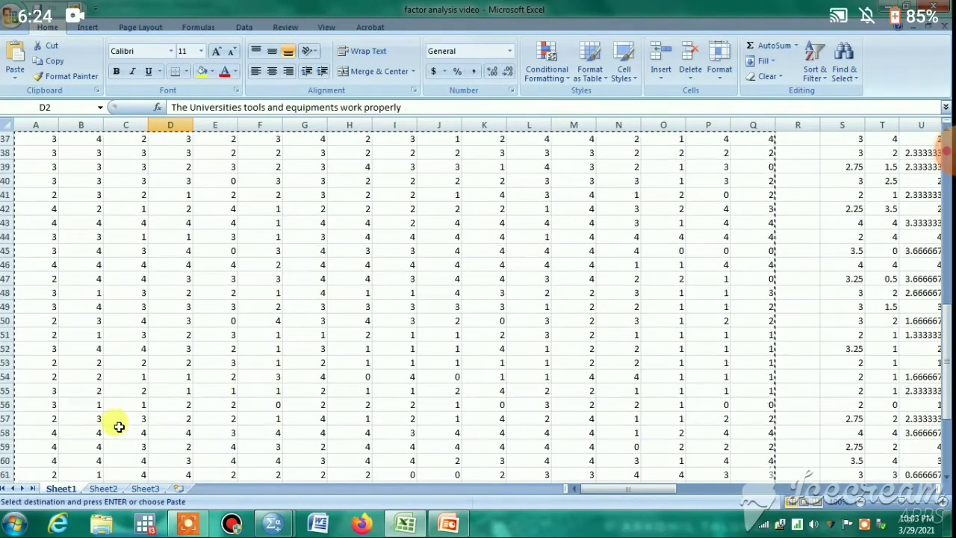
{"action": "scroll", "coordinate": [89, 352], "scroll_direction": "up", "scroll_amount": 20}
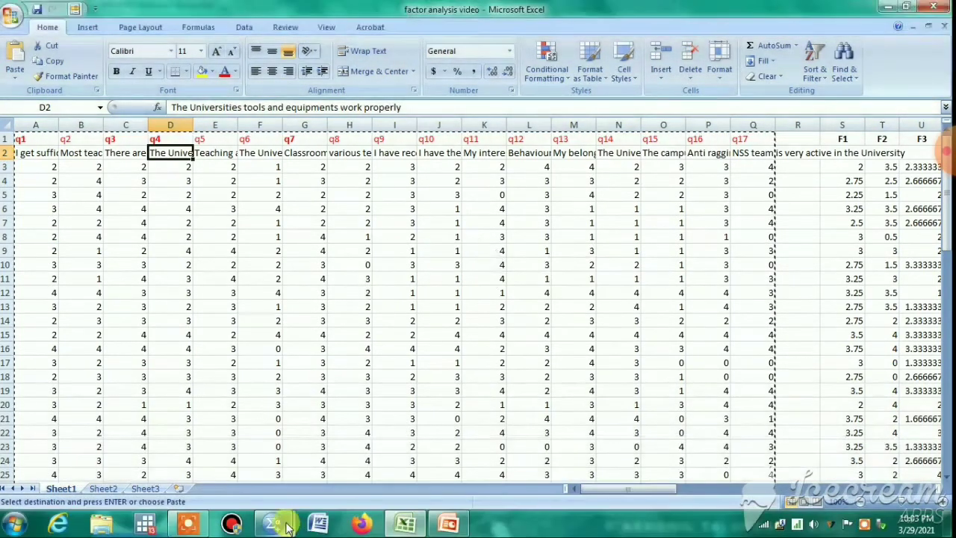
Return to the Untitled2 dataset in the SPSS Data Editor and narrow the q4 and q5 columns
{"action": "mouse_move", "coordinate": [284, 525]}
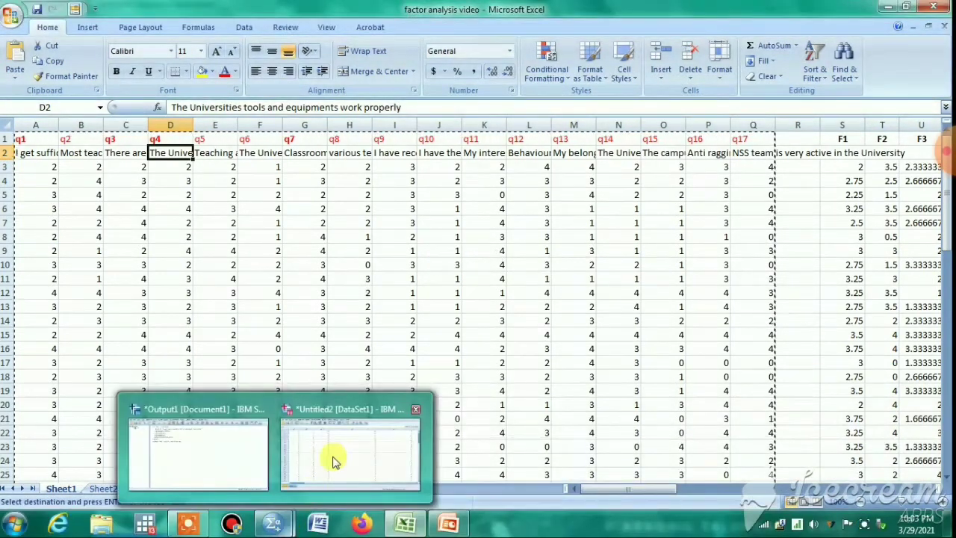
{"action": "left_click", "coordinate": [331, 457]}
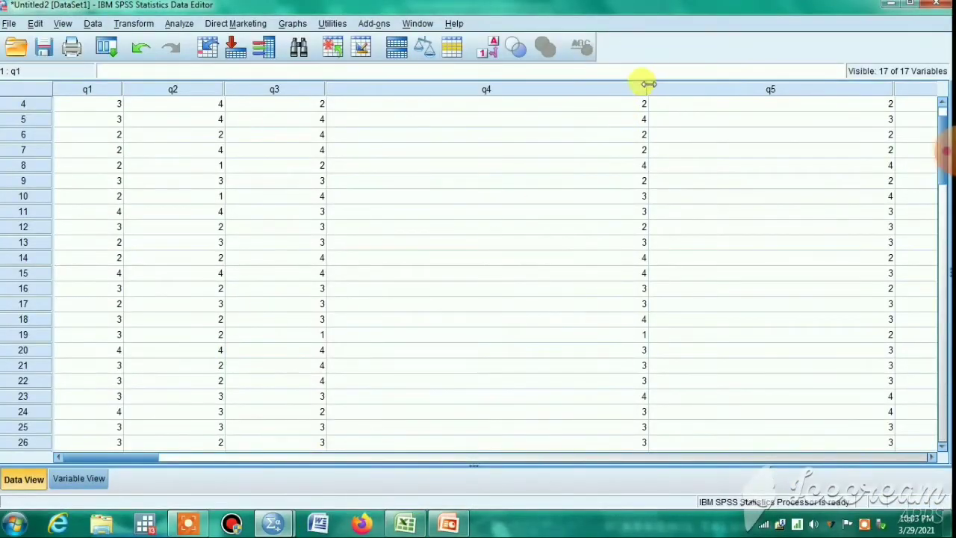
{"action": "left_click_drag", "start_coordinate": [645, 83], "coordinate": [396, 79]}
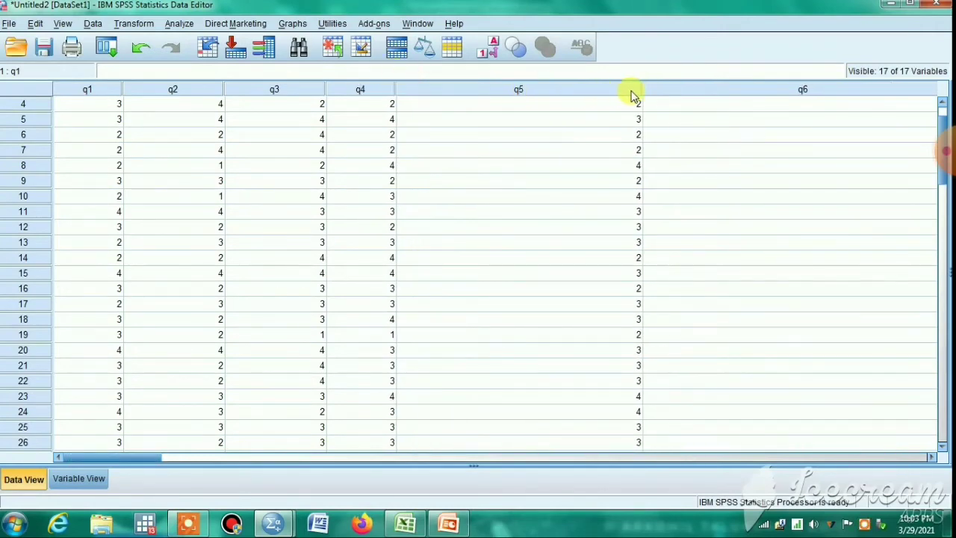
{"action": "left_click_drag", "start_coordinate": [601, 89], "coordinate": [463, 87]}
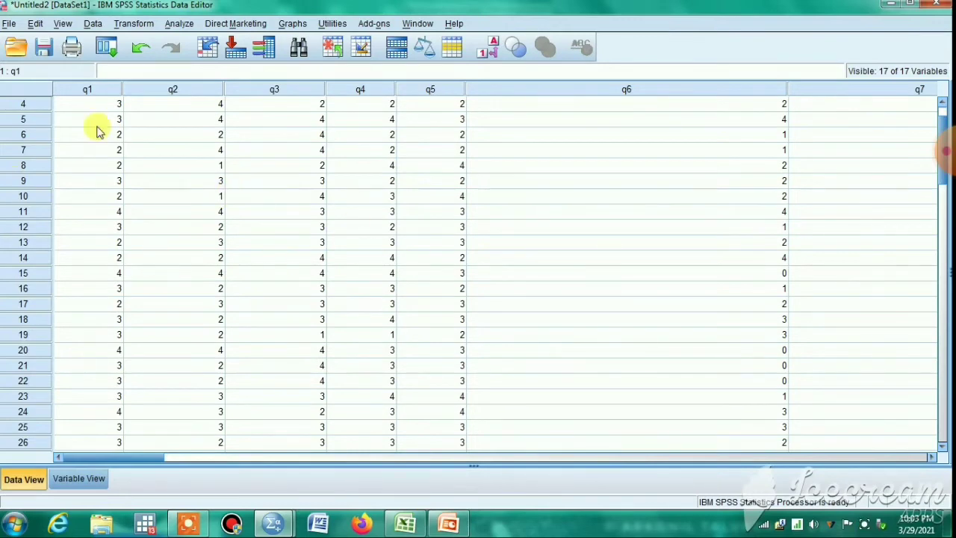
Start a Factor analysis from the dimension reduction procedures and add q1 through q7 one by one as analysis variables
{"action": "left_click", "coordinate": [179, 23]}
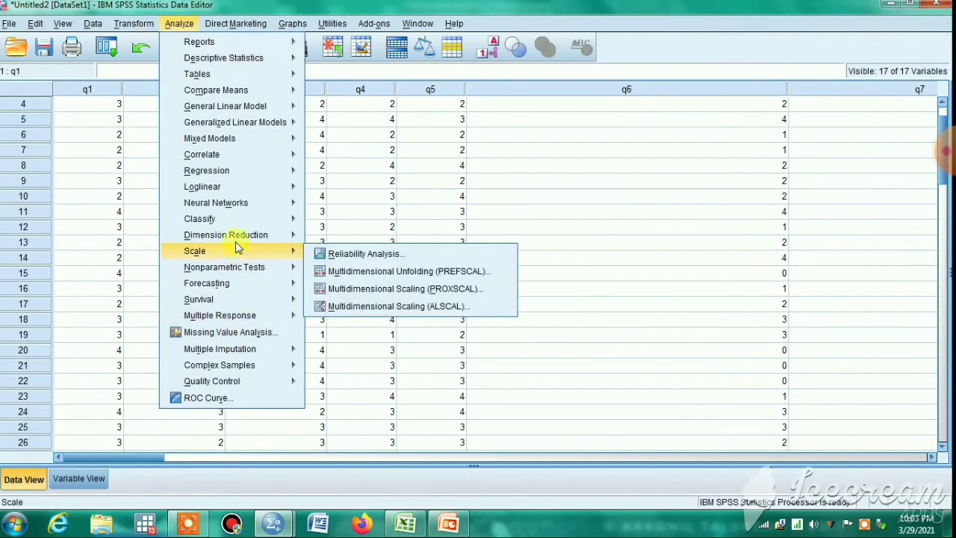
{"action": "mouse_move", "coordinate": [237, 234]}
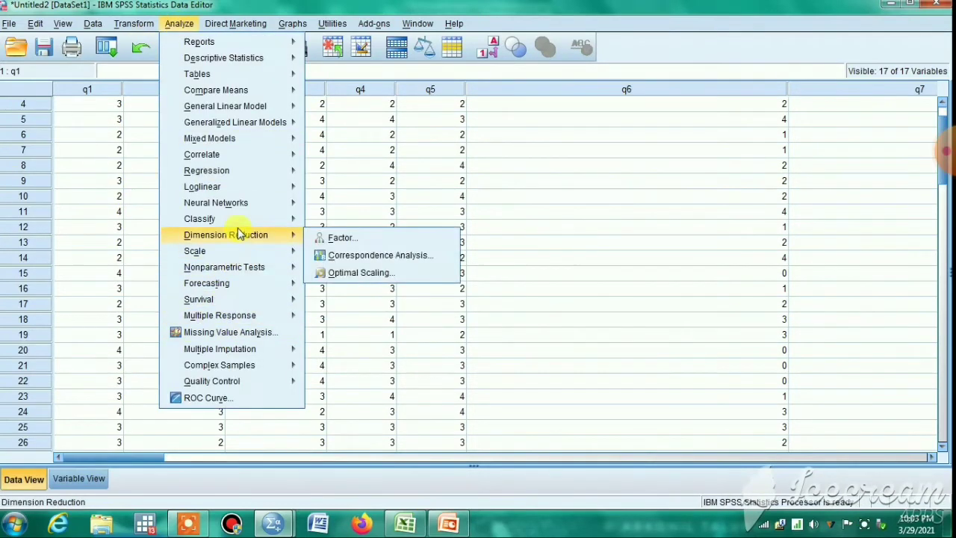
{"action": "left_click", "coordinate": [349, 245]}
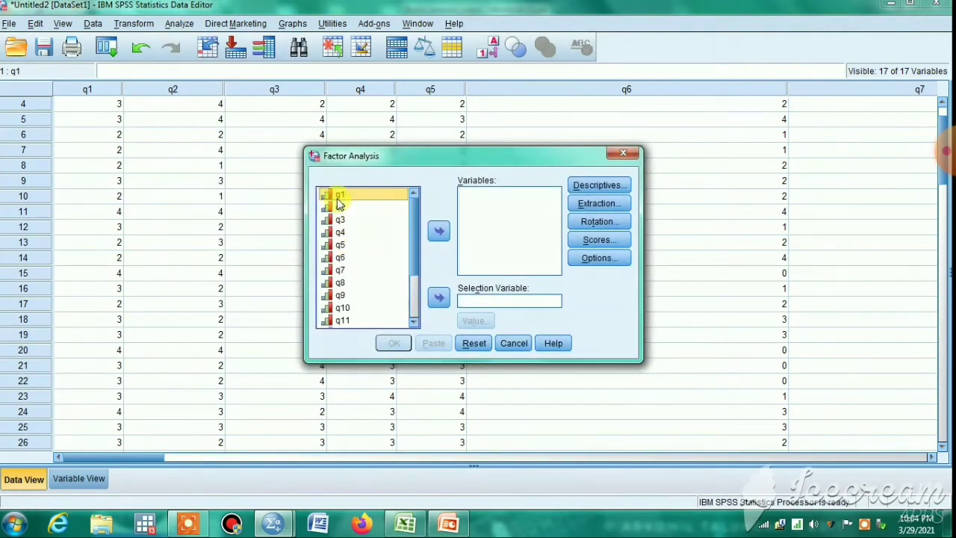
{"action": "left_click", "coordinate": [438, 232]}
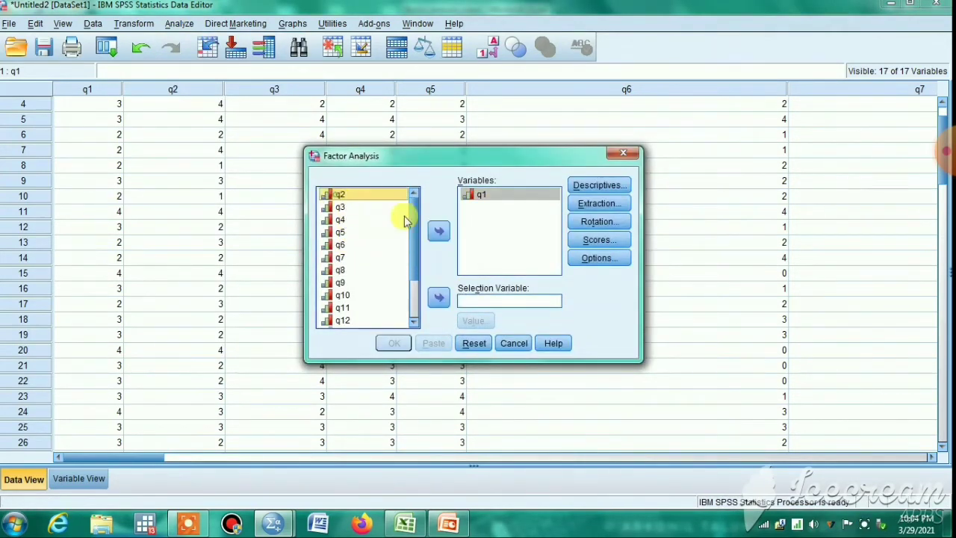
{"action": "left_click", "coordinate": [438, 231]}
{"action": "left_click", "coordinate": [337, 196]}
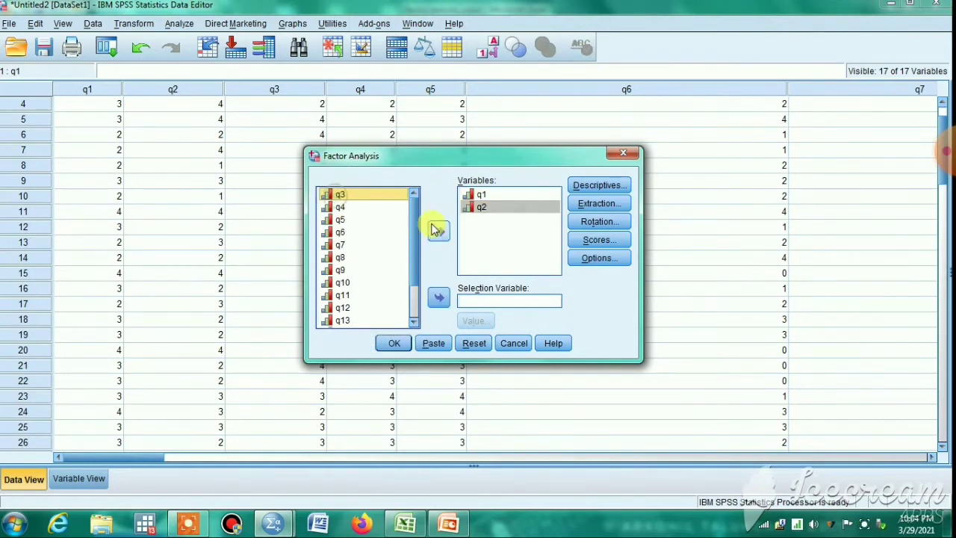
{"action": "left_click", "coordinate": [437, 231]}
{"action": "left_click", "coordinate": [340, 194]}
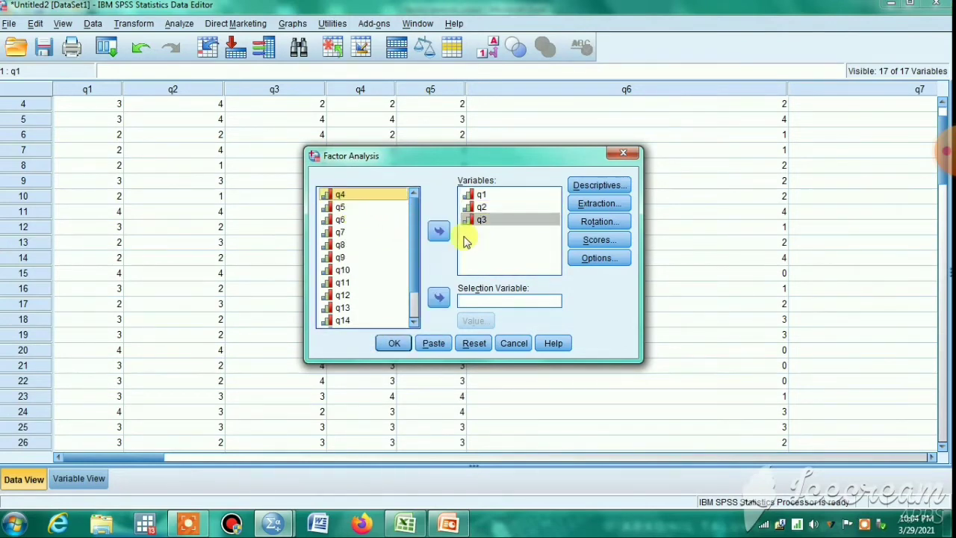
{"action": "left_click", "coordinate": [438, 232]}
{"action": "left_click", "coordinate": [329, 195]}
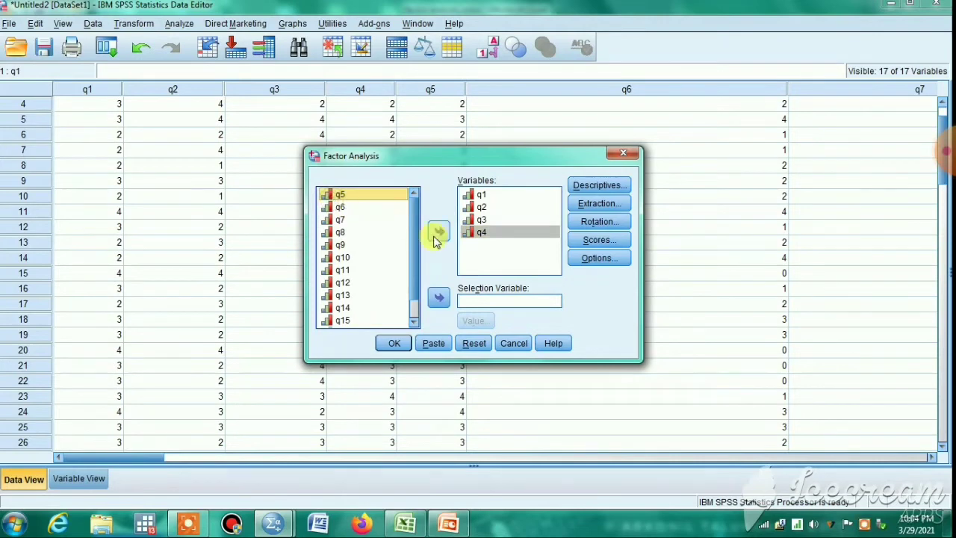
{"action": "left_click", "coordinate": [438, 233]}
{"action": "left_click", "coordinate": [336, 195]}
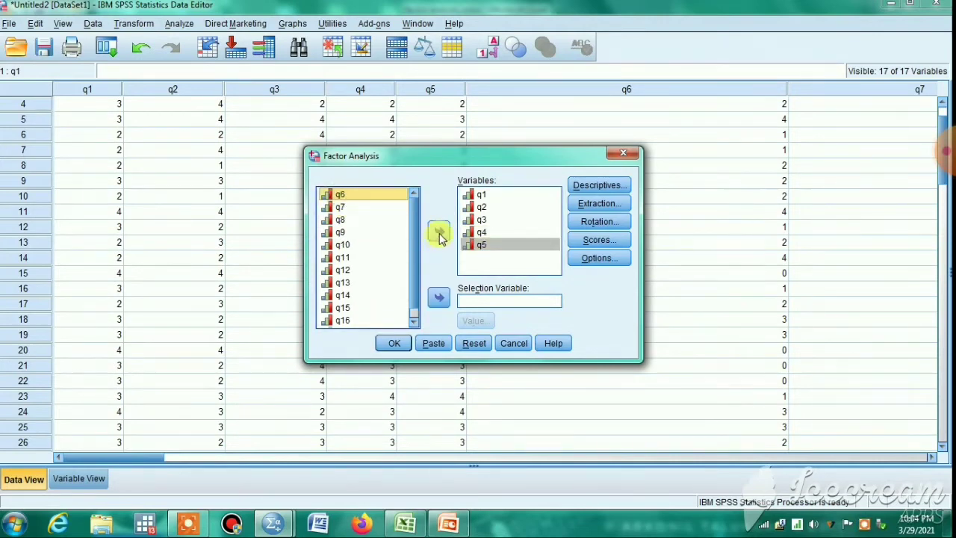
{"action": "left_click", "coordinate": [439, 236]}
{"action": "left_click", "coordinate": [329, 196]}
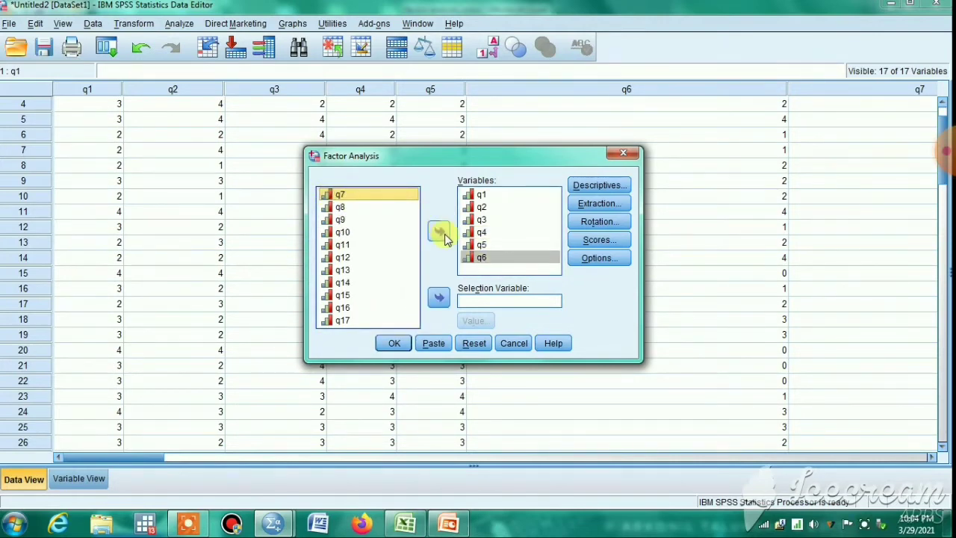
{"action": "left_click", "coordinate": [441, 233]}
{"action": "left_click", "coordinate": [340, 197]}
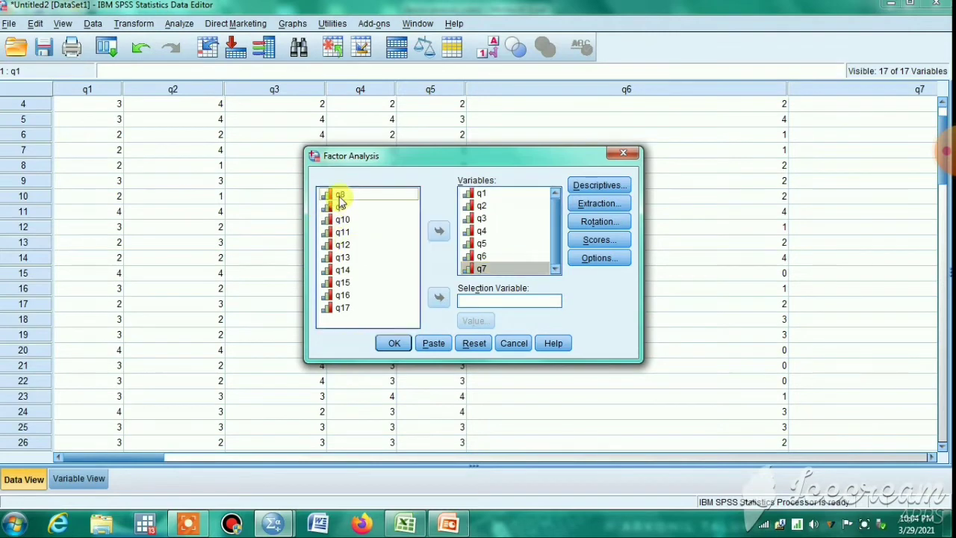
Add the remaining variables q8 through q17 together to the factor analysis variables
{"action": "left_click_drag", "start_coordinate": [340, 200], "coordinate": [343, 308]}
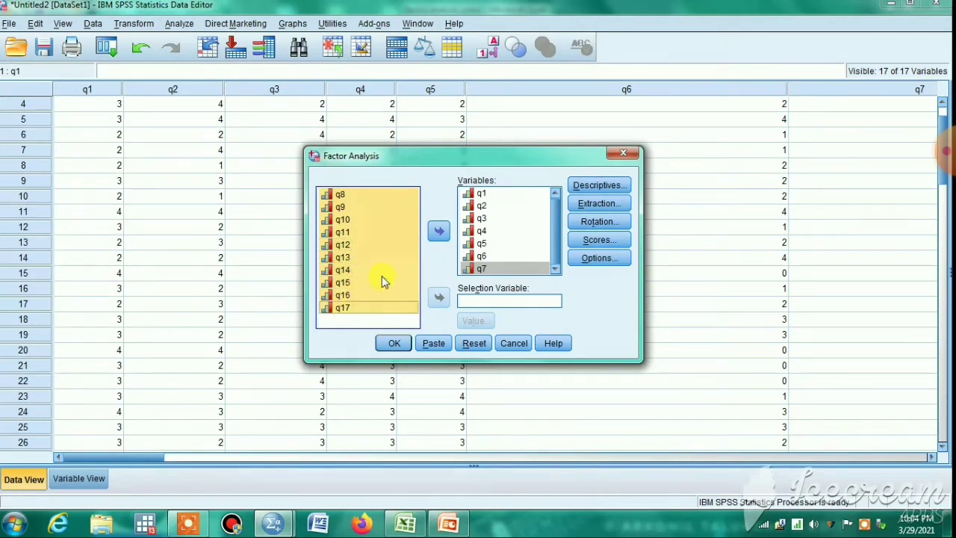
{"action": "left_click", "coordinate": [439, 235]}
{"action": "scroll", "coordinate": [550, 237], "scroll_direction": "down", "scroll_amount": 3}
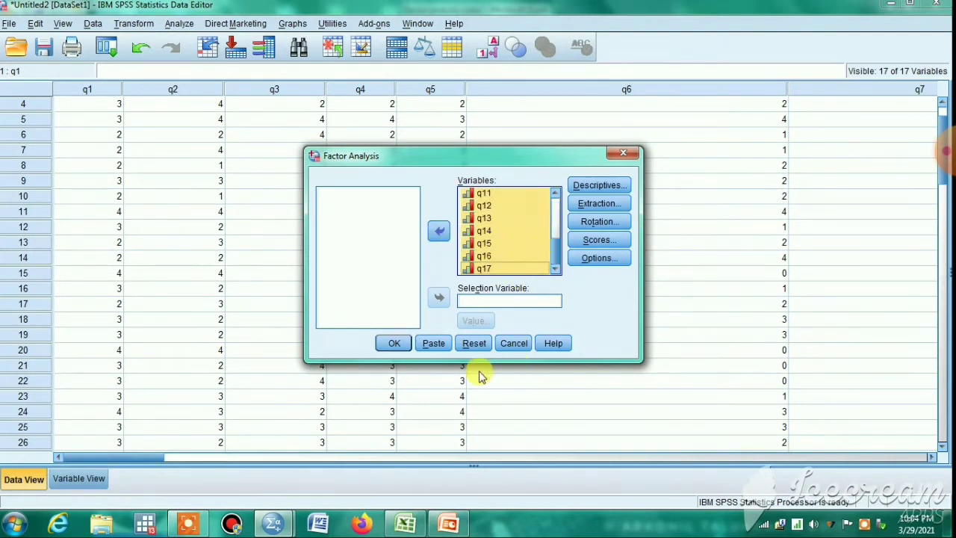
In the factor analysis descriptives, enable correlation coefficients and KMO and Bartlett's test of sphericity, and accept the settings
{"action": "left_click", "coordinate": [592, 186]}
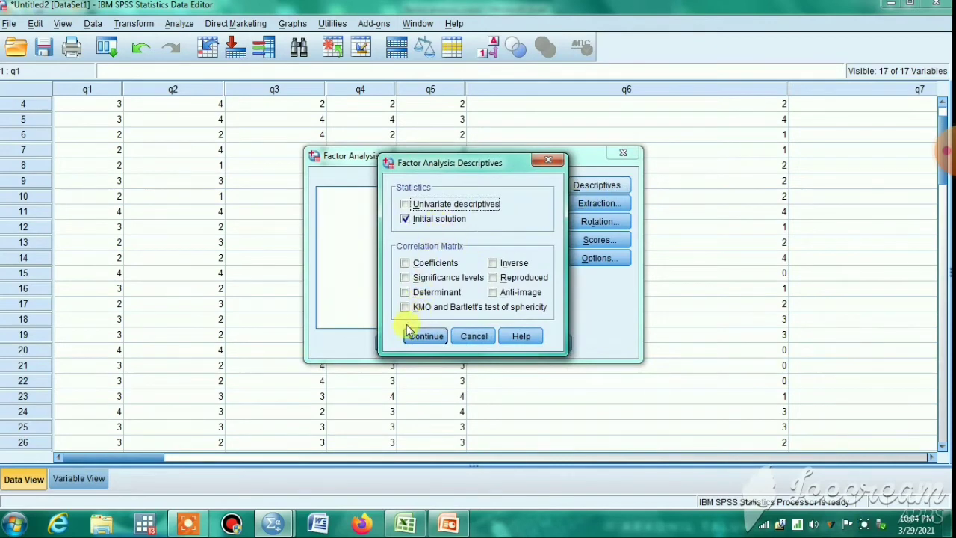
{"action": "left_click", "coordinate": [406, 263]}
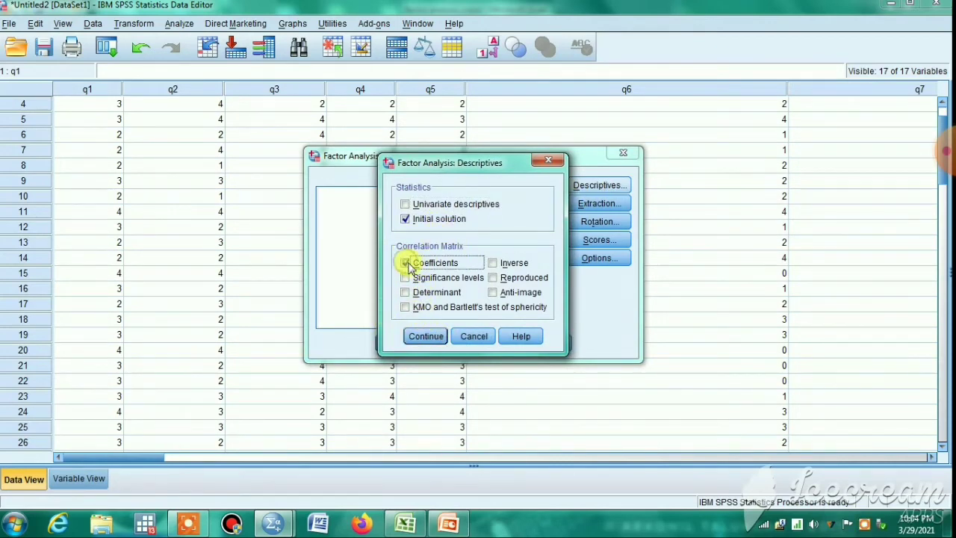
{"action": "left_click", "coordinate": [404, 308]}
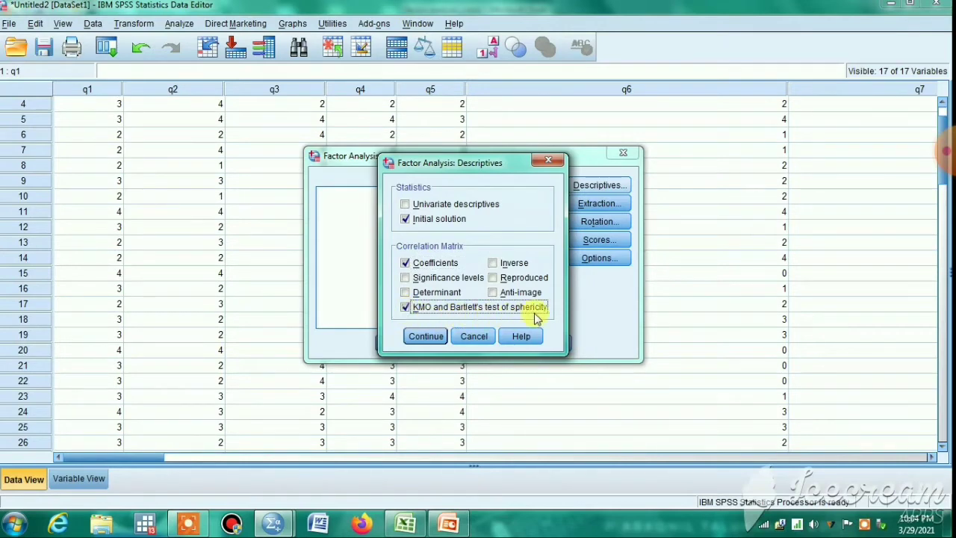
{"action": "left_click", "coordinate": [427, 337]}
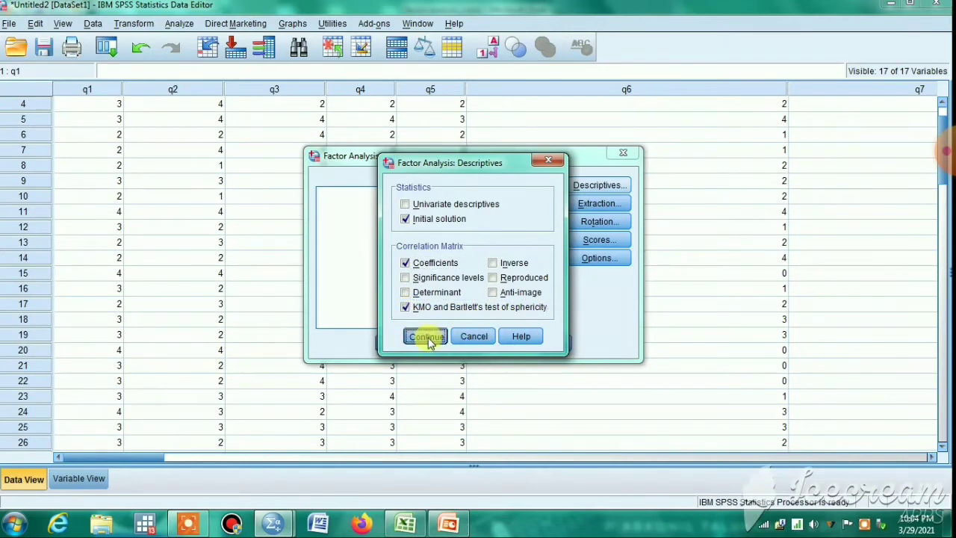
In the factor analysis extraction settings, keep the principal components method, add a scree plot to the display, and accept the settings
{"action": "left_click", "coordinate": [599, 204]}
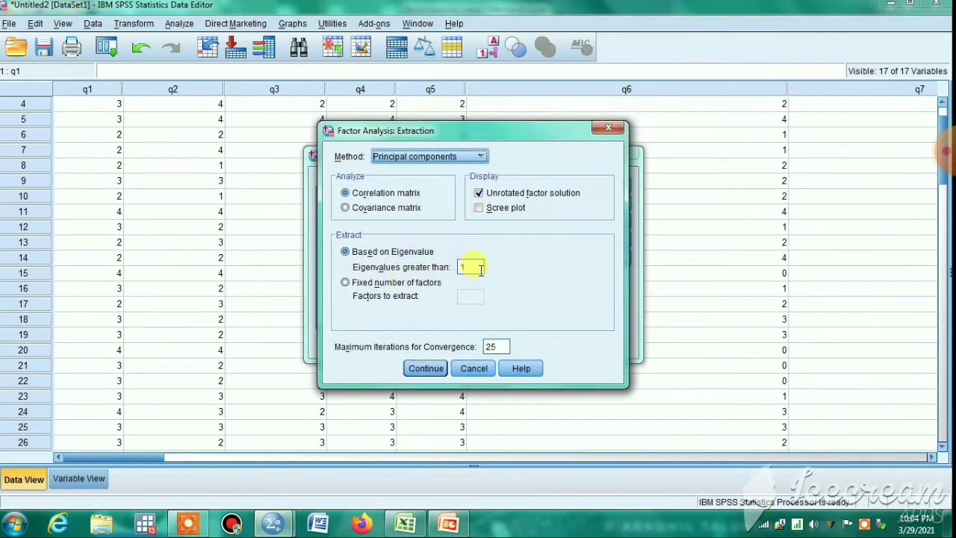
{"action": "left_click", "coordinate": [479, 209]}
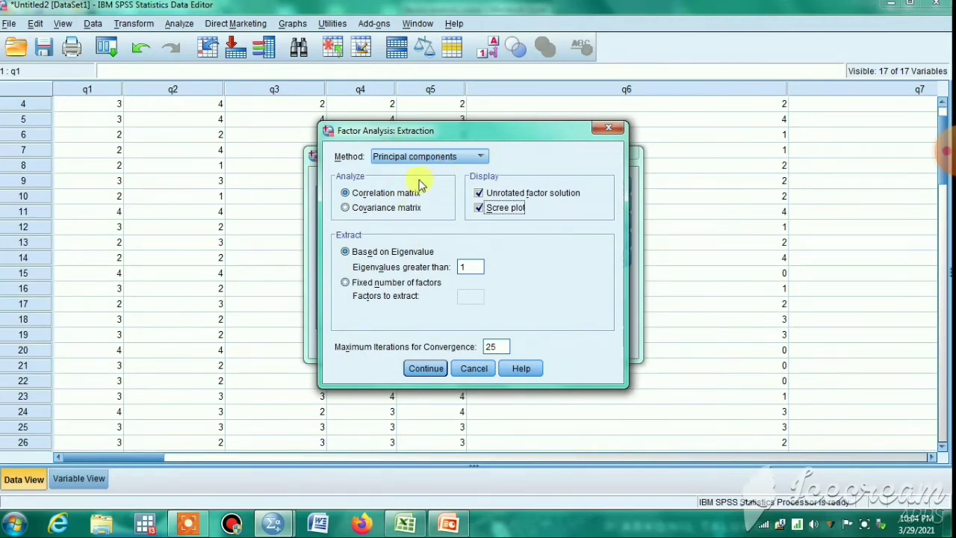
{"action": "left_click", "coordinate": [478, 156]}
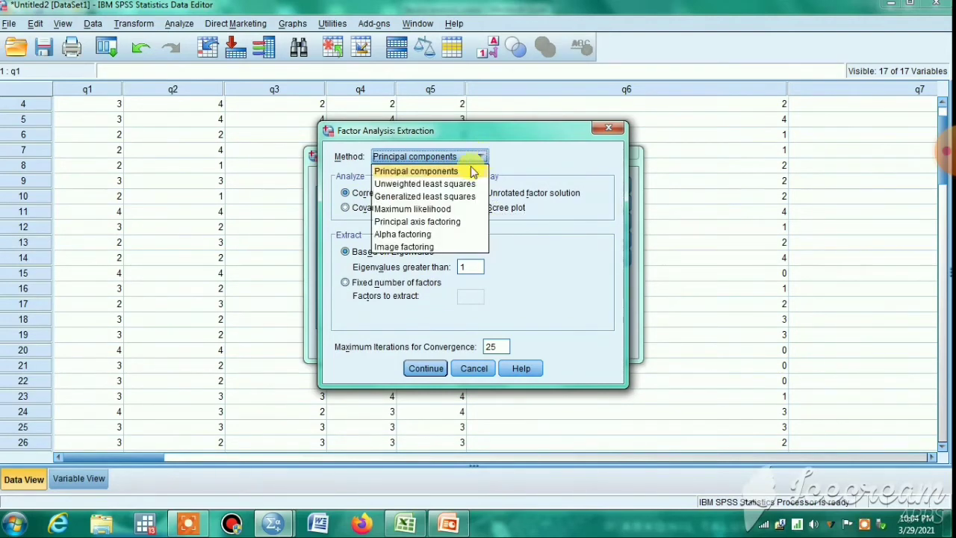
{"action": "left_click", "coordinate": [439, 173]}
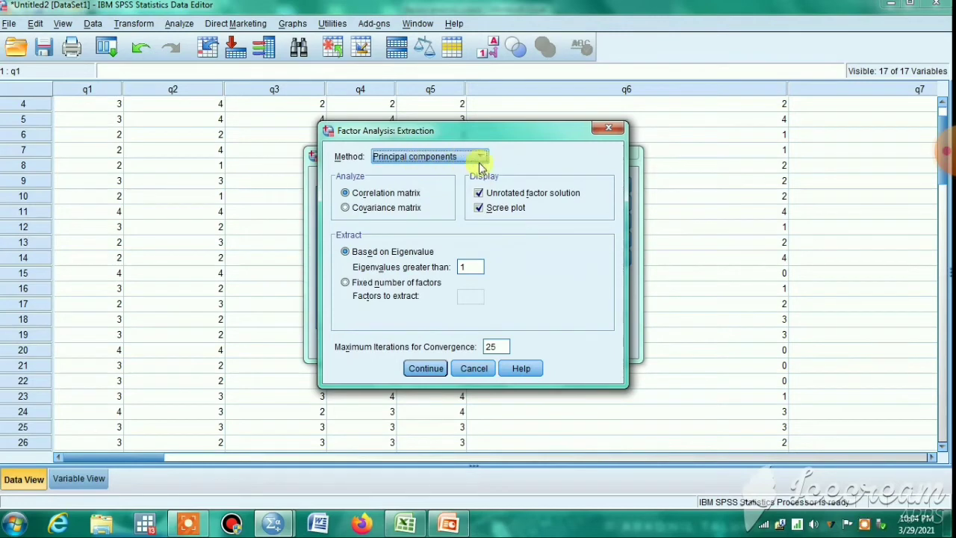
{"action": "left_click", "coordinate": [425, 369]}
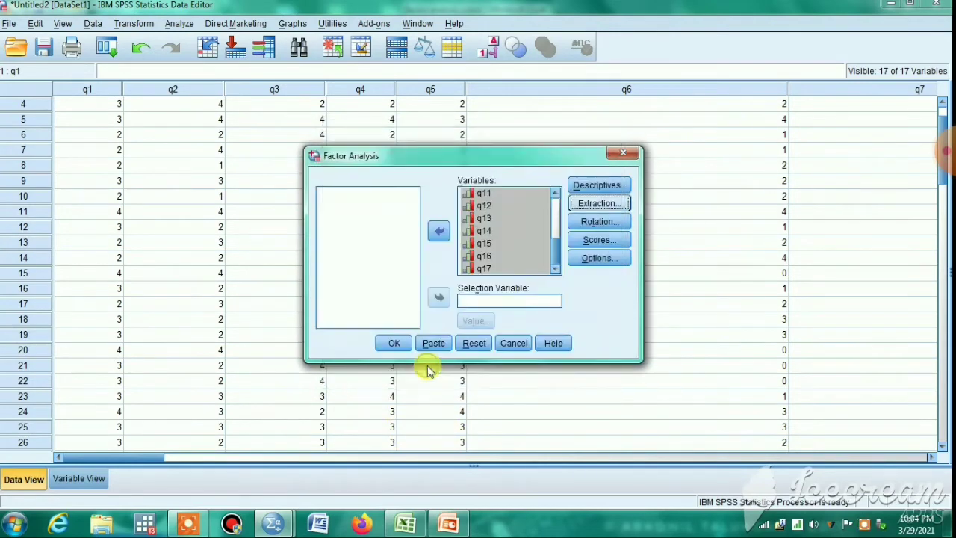
Set the factor rotation method to Varimax and accept the default factor scores settings
{"action": "left_click", "coordinate": [601, 222]}
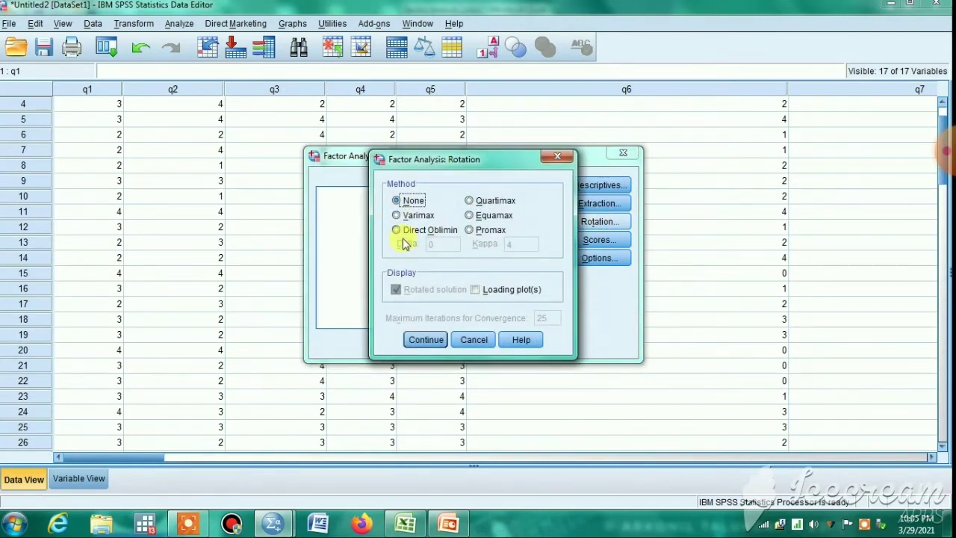
{"action": "left_click", "coordinate": [398, 215]}
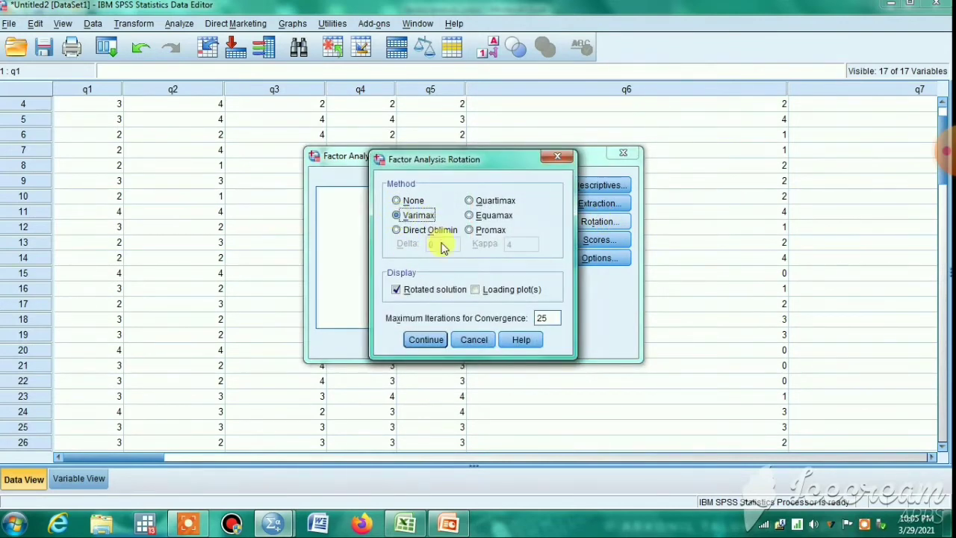
{"action": "left_click", "coordinate": [433, 341]}
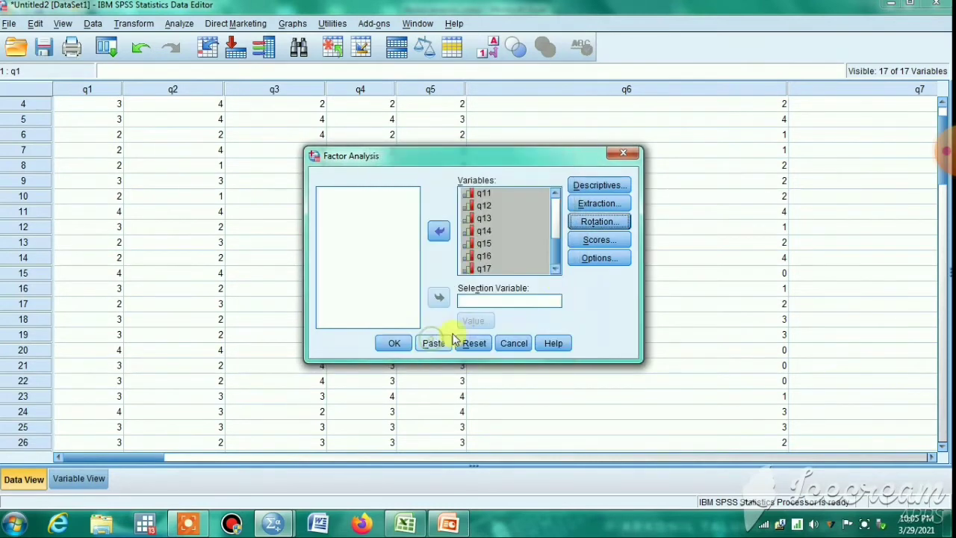
{"action": "left_click", "coordinate": [580, 243]}
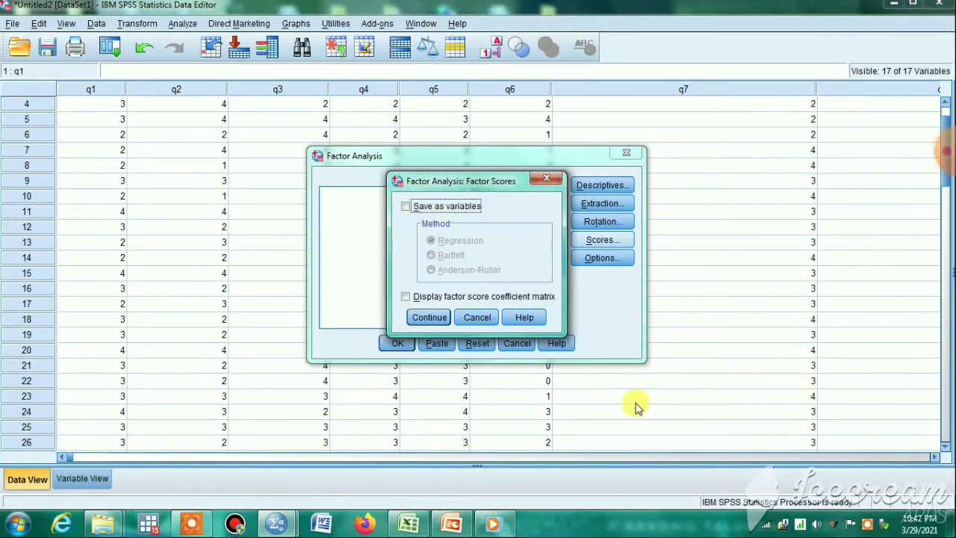
{"action": "left_click", "coordinate": [431, 317]}
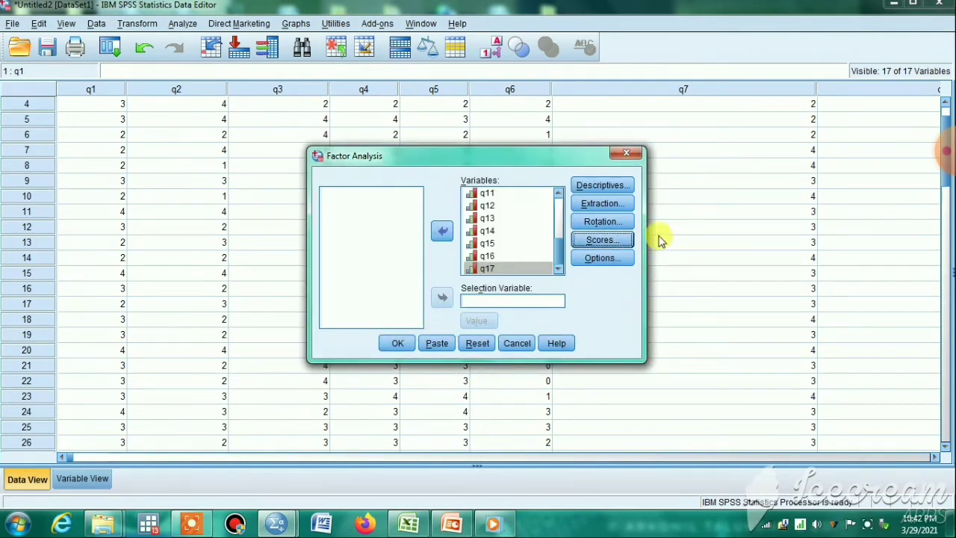
Set the coefficient display to sorted by size with absolute values below .30 suppressed, and run the factor analysis
{"action": "left_click", "coordinate": [606, 264]}
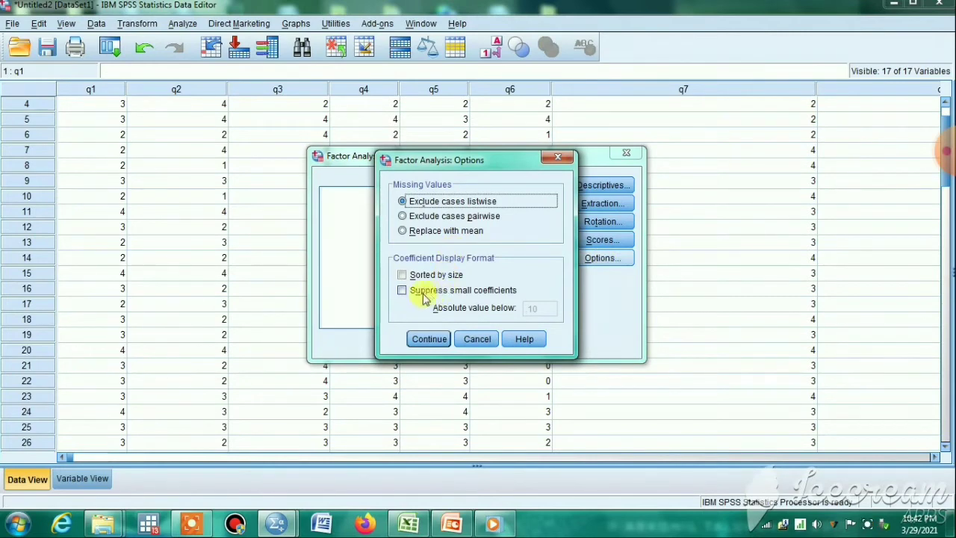
{"action": "left_click", "coordinate": [403, 277]}
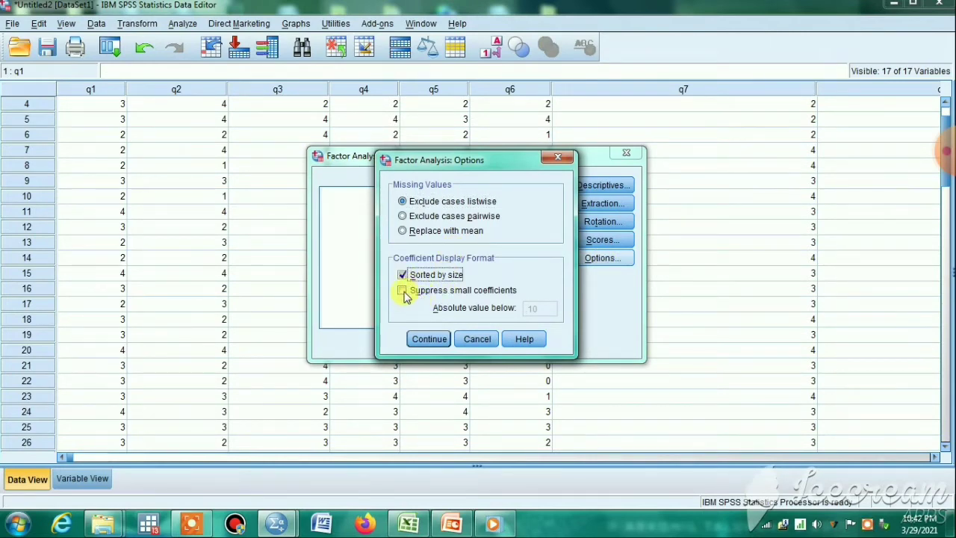
{"action": "left_click", "coordinate": [404, 292]}
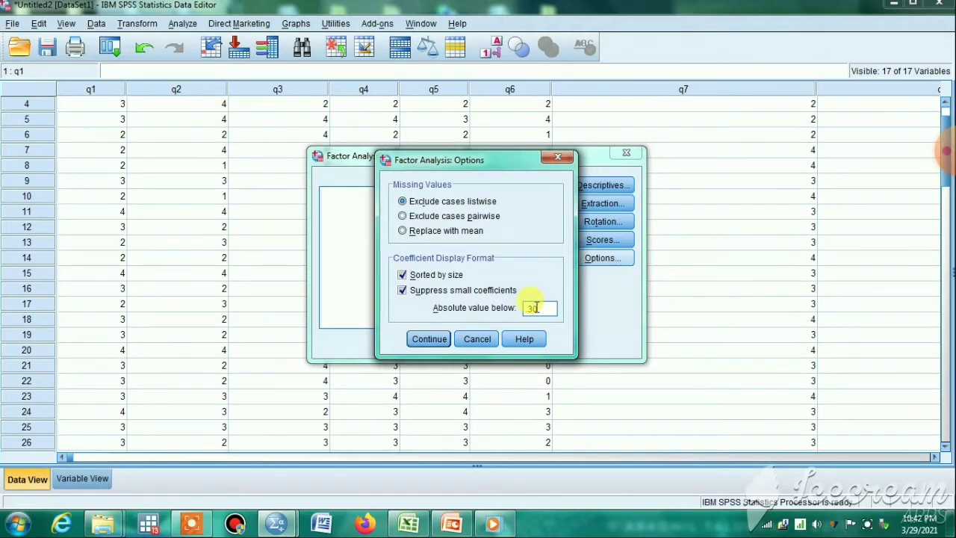
{"action": "left_click", "coordinate": [438, 341]}
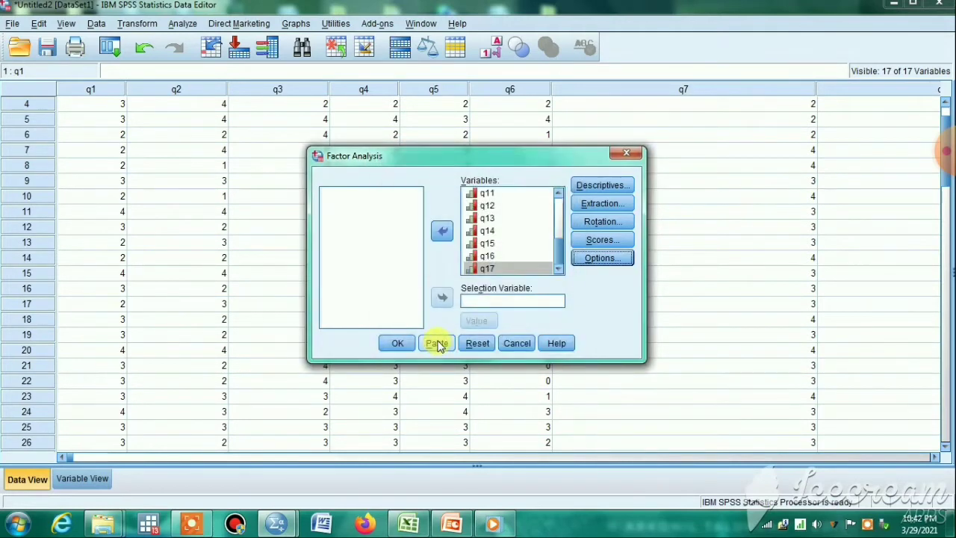
{"action": "left_click", "coordinate": [396, 345]}
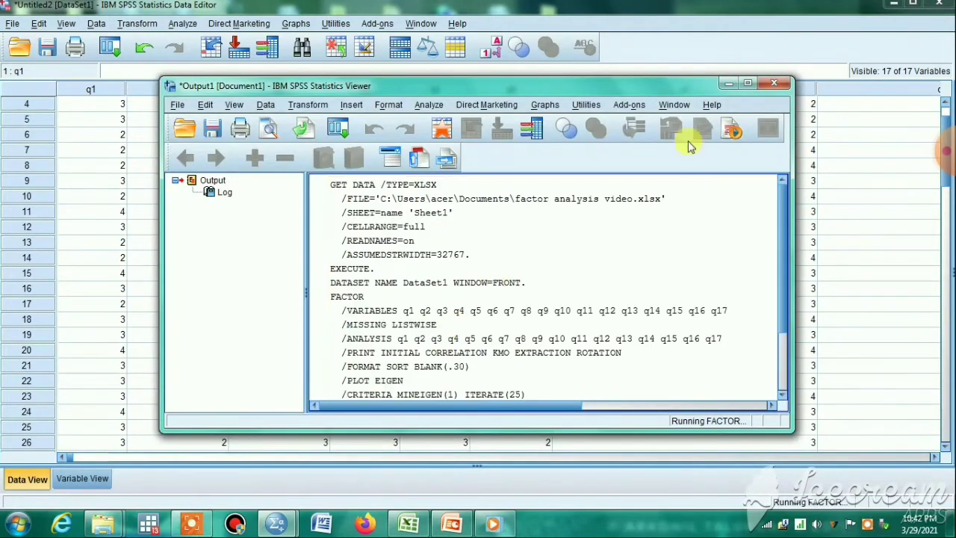
Maximize the output viewer and shrink the outline pane so the correlation matrix fits across the window
{"action": "left_click", "coordinate": [747, 82]}
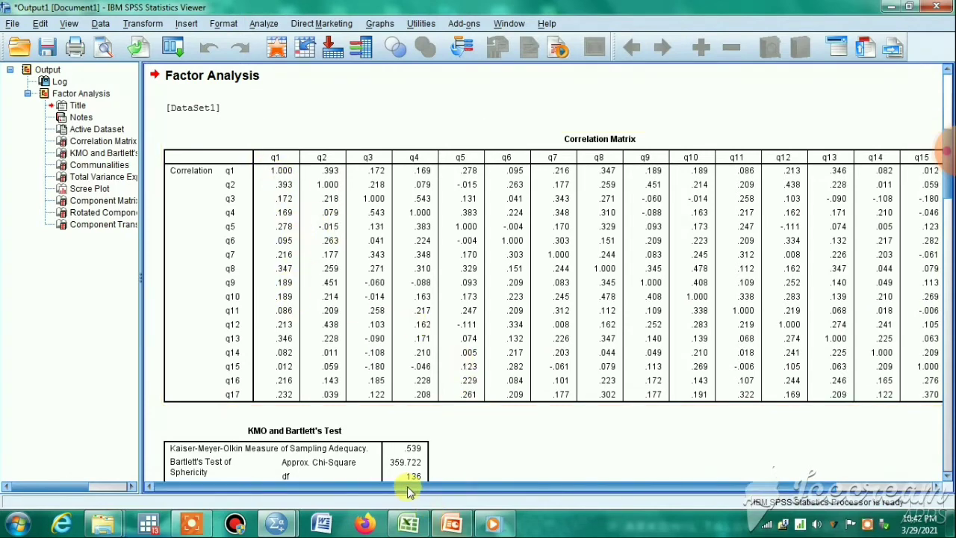
{"action": "left_click_drag", "start_coordinate": [407, 489], "coordinate": [443, 484]}
{"action": "left_click", "coordinate": [420, 302]}
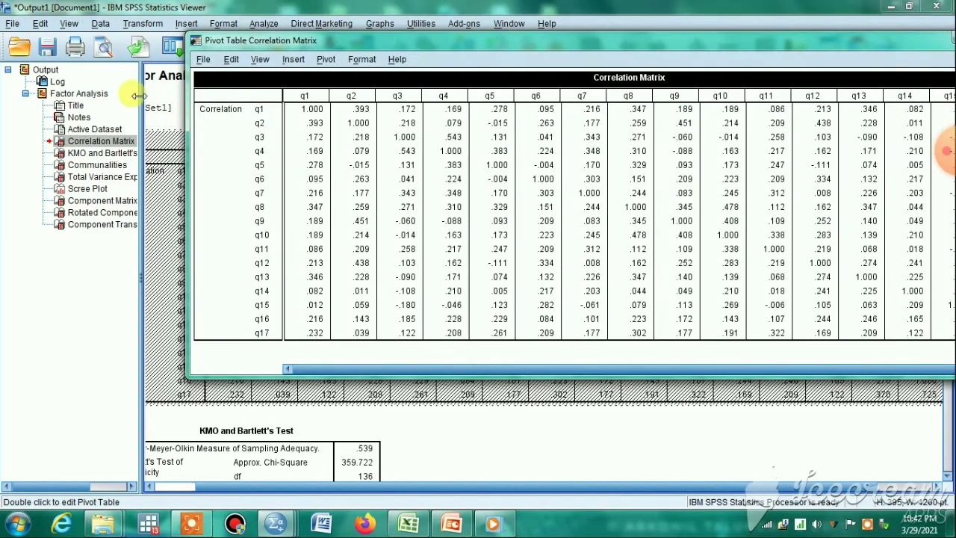
{"action": "left_click_drag", "start_coordinate": [139, 96], "coordinate": [22, 82]}
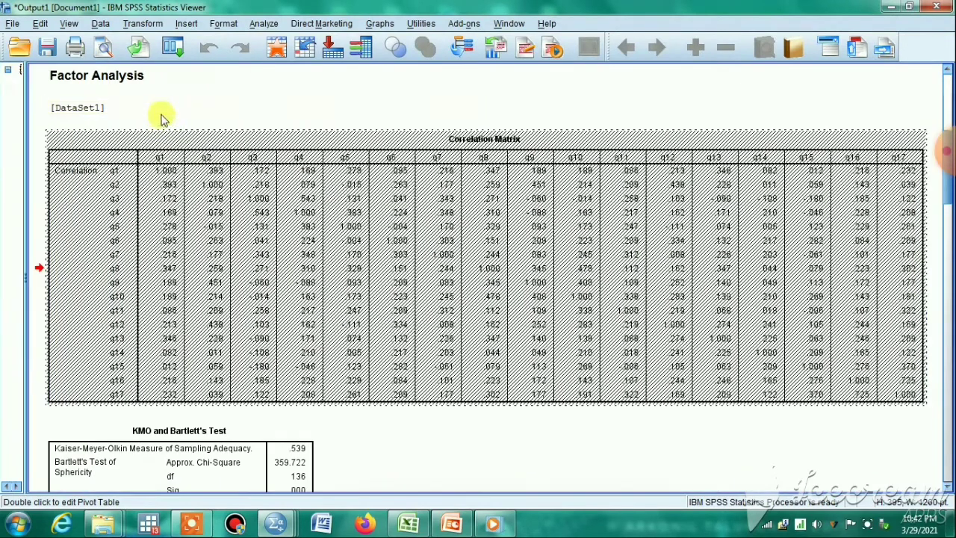
Open the correlation matrix in its own pivot table window, examine the correlations across the items, and close it
{"action": "double_click", "coordinate": [405, 299]}
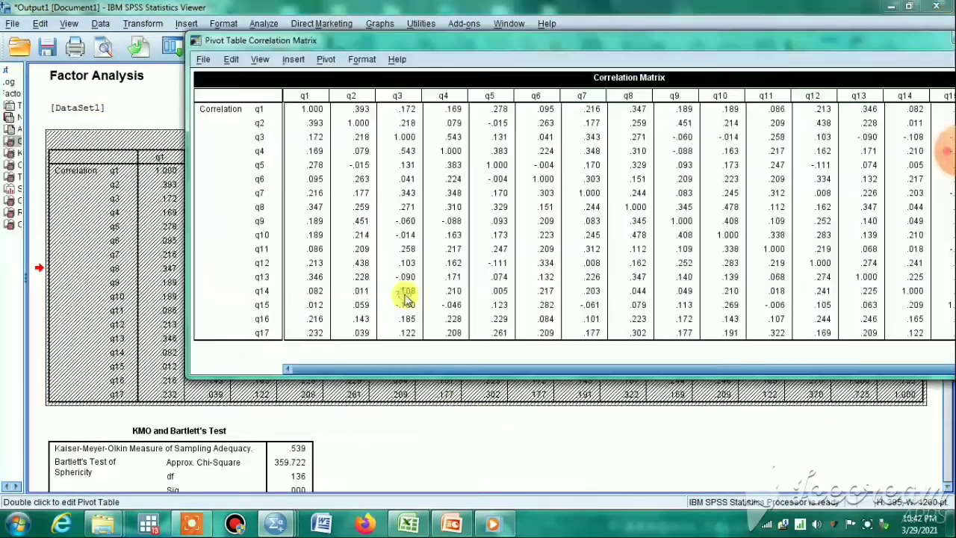
{"action": "left_click", "coordinate": [224, 303]}
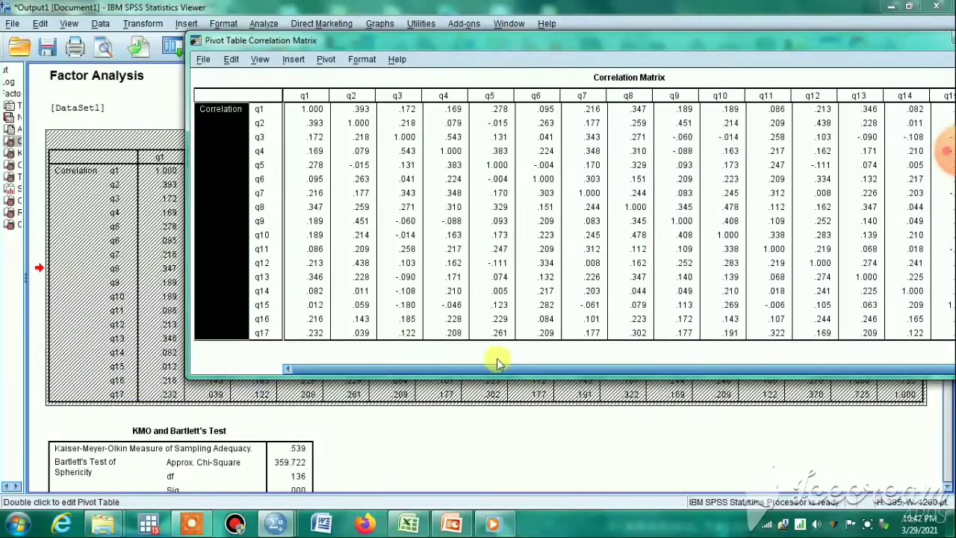
{"action": "left_click", "coordinate": [512, 416]}
{"action": "double_click", "coordinate": [324, 253]}
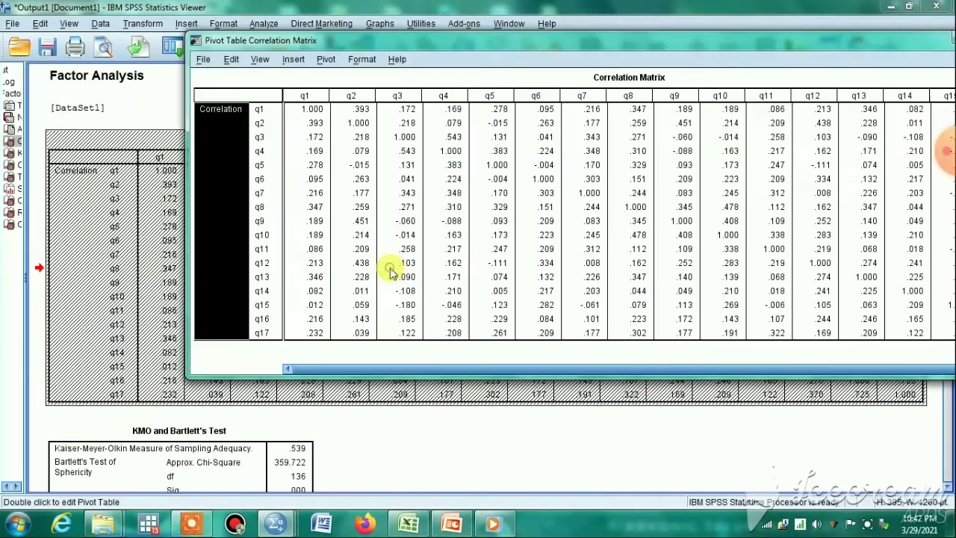
{"action": "left_click_drag", "start_coordinate": [784, 38], "coordinate": [648, 99]}
{"action": "left_click_drag", "start_coordinate": [772, 425], "coordinate": [847, 424]}
{"action": "left_click_drag", "start_coordinate": [772, 416], "coordinate": [694, 416]}
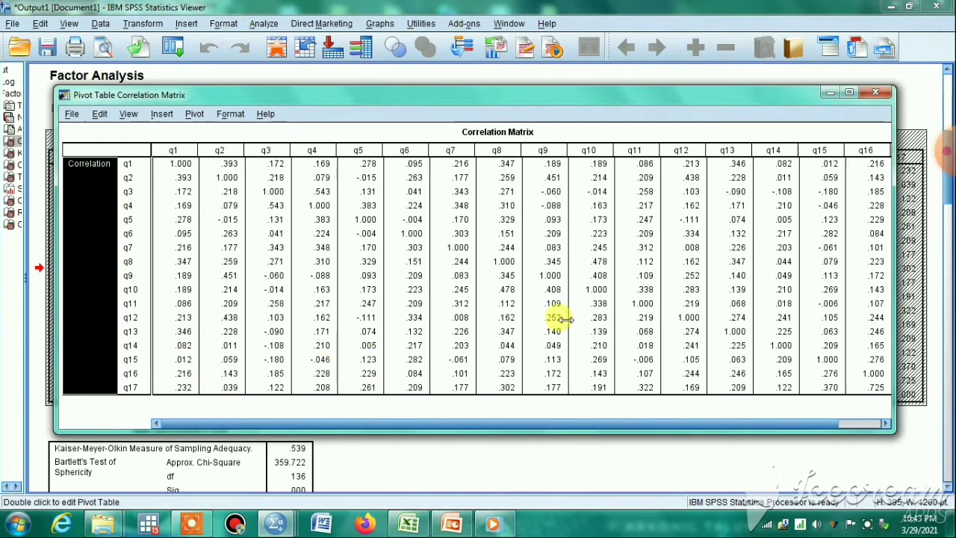
{"action": "left_click", "coordinate": [875, 92]}
Examine the KMO and Bartlett's test results and the communalities table in the factor analysis output
{"action": "scroll", "coordinate": [541, 273], "scroll_direction": "down", "scroll_amount": 3}
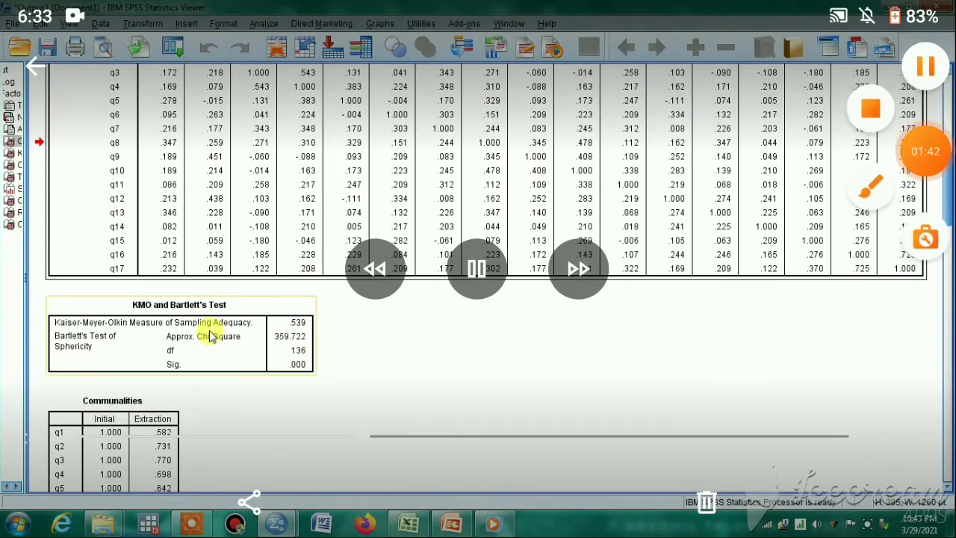
{"action": "scroll", "coordinate": [373, 332], "scroll_direction": "down", "scroll_amount": 2}
{"action": "scroll", "coordinate": [373, 332], "scroll_direction": "down", "scroll_amount": 2}
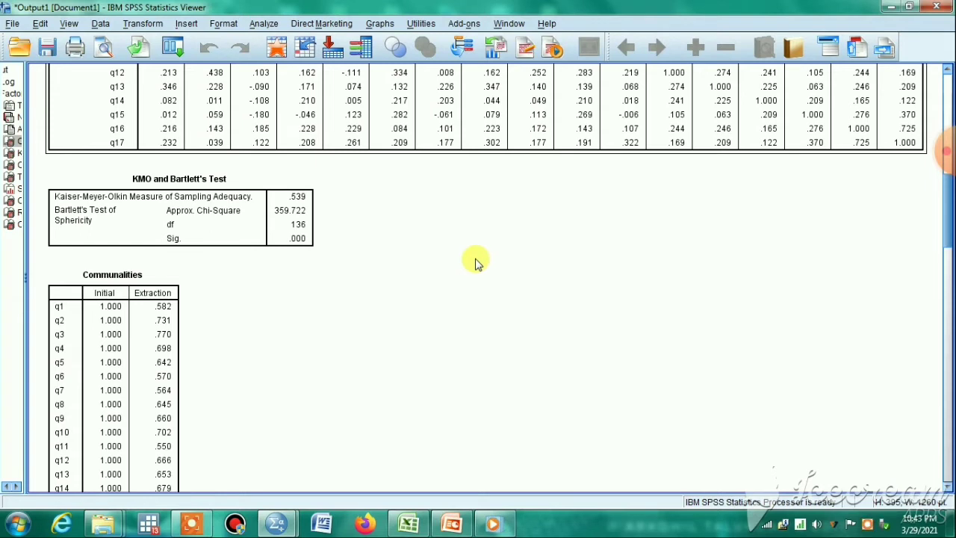
{"action": "left_click", "coordinate": [213, 225]}
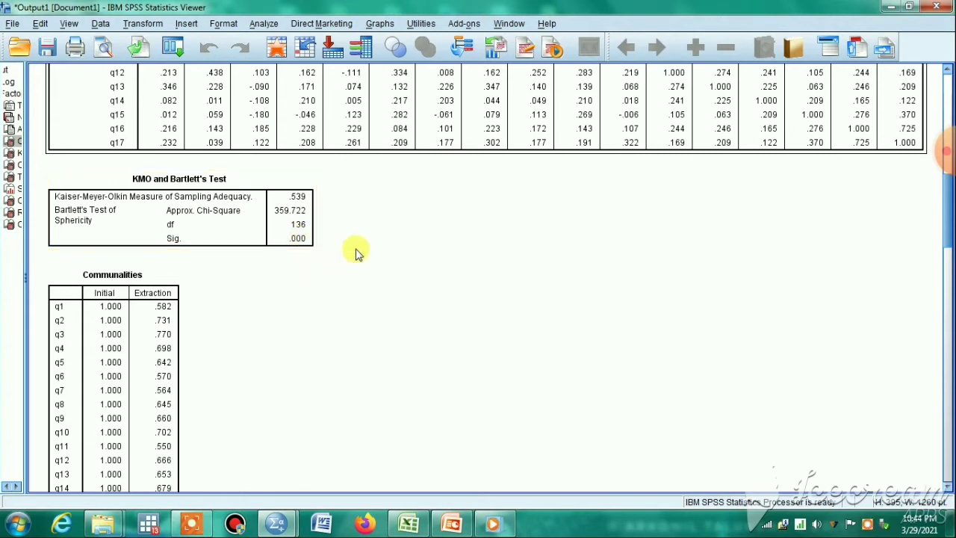
{"action": "scroll", "coordinate": [356, 253], "scroll_direction": "down", "scroll_amount": 2}
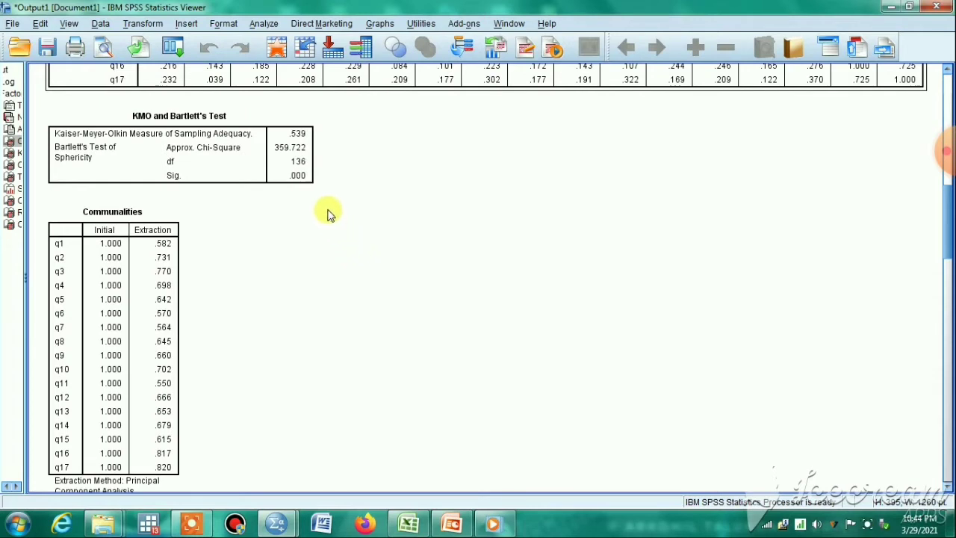
{"action": "scroll", "coordinate": [328, 213], "scroll_direction": "down", "scroll_amount": 2}
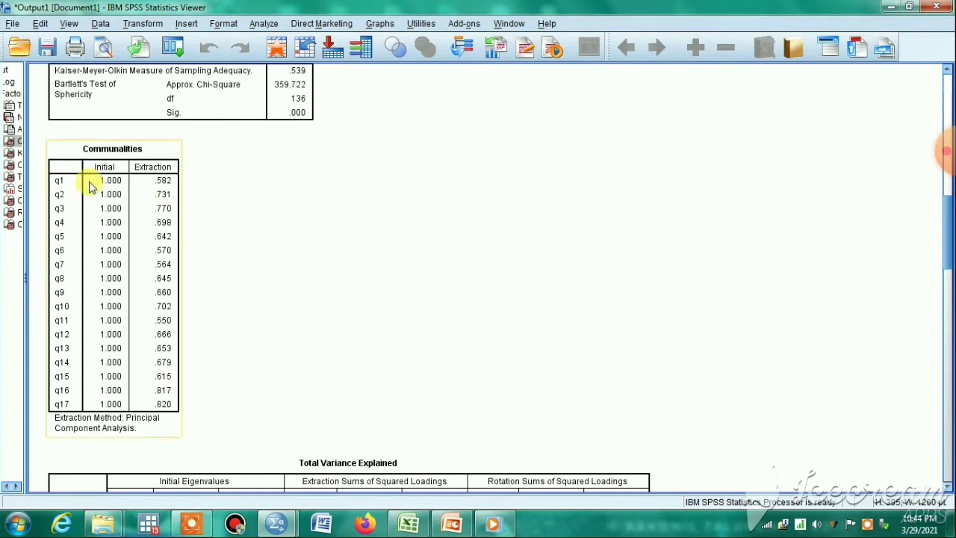
Review the Total Variance Explained table and the scree plot to judge how many components to retain
{"action": "scroll", "coordinate": [278, 215], "scroll_direction": "down", "scroll_amount": 5}
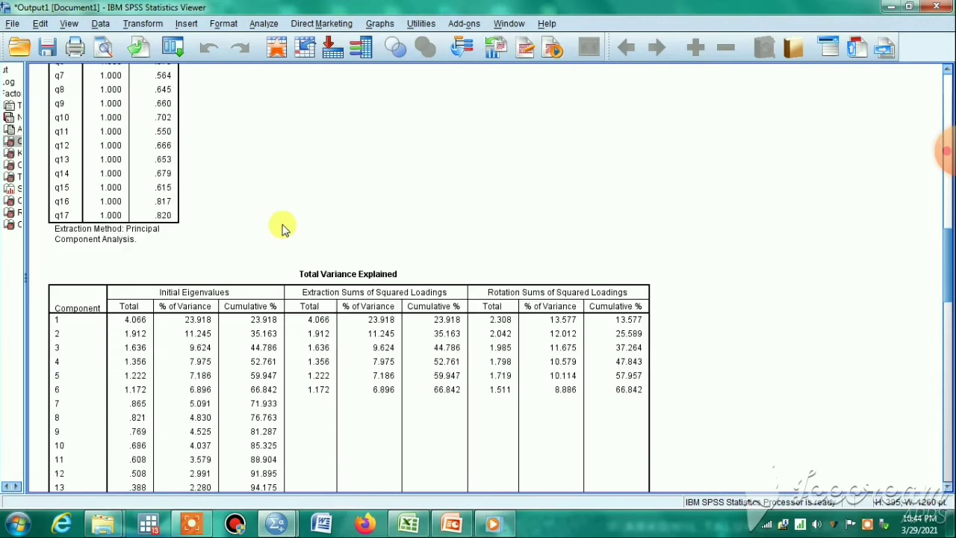
{"action": "scroll", "coordinate": [283, 227], "scroll_direction": "down", "scroll_amount": 2}
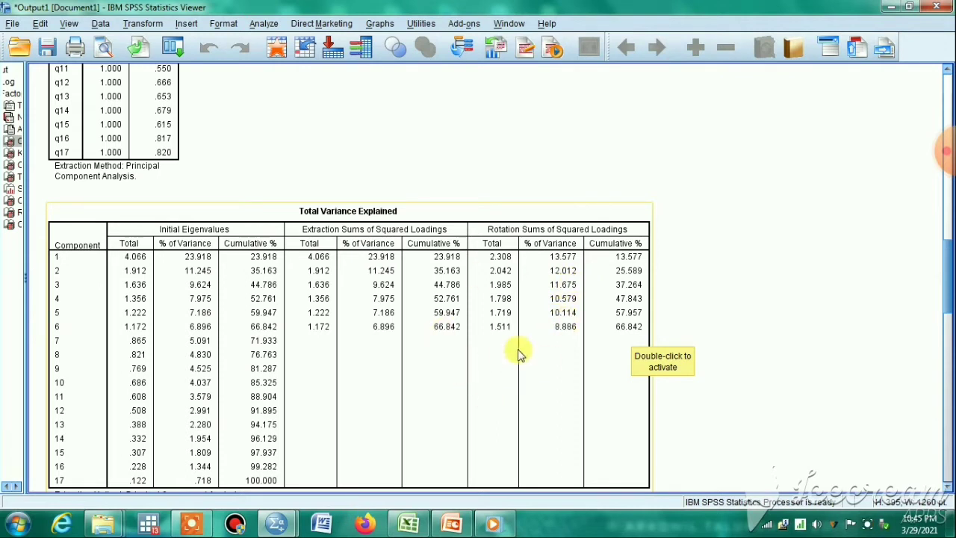
{"action": "scroll", "coordinate": [512, 345], "scroll_direction": "down", "scroll_amount": 2}
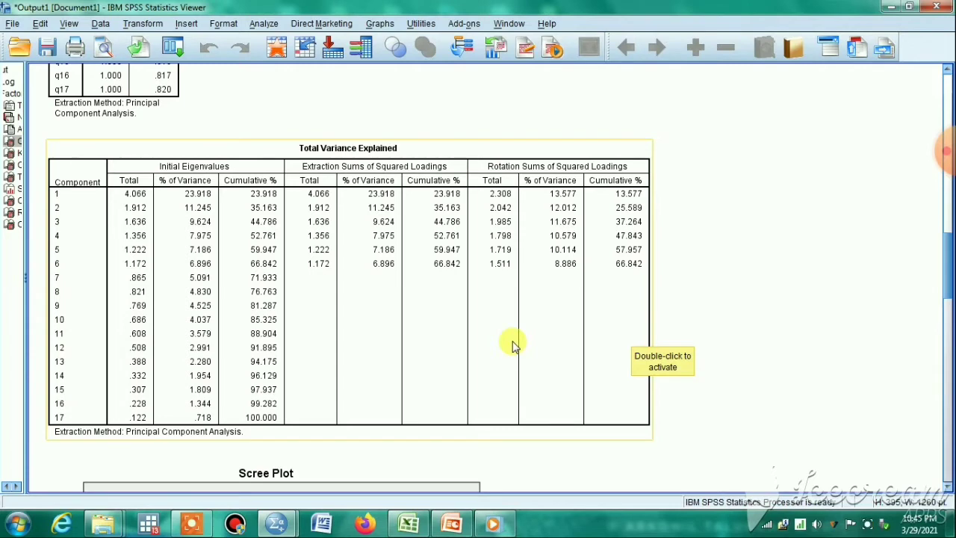
{"action": "scroll", "coordinate": [512, 345], "scroll_direction": "down", "scroll_amount": 2}
{"action": "scroll", "coordinate": [512, 345], "scroll_direction": "down", "scroll_amount": 4}
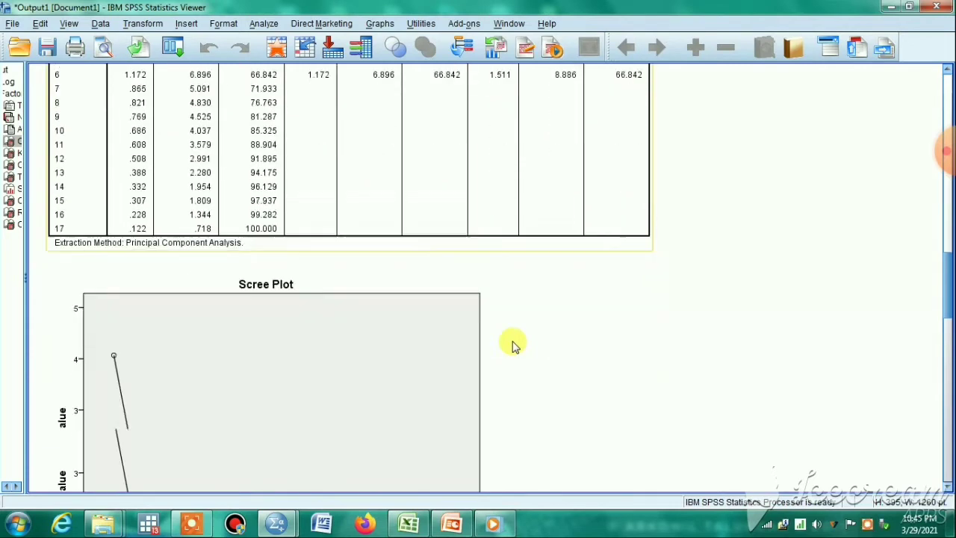
{"action": "scroll", "coordinate": [512, 345], "scroll_direction": "down", "scroll_amount": 4}
{"action": "left_click", "coordinate": [399, 324]}
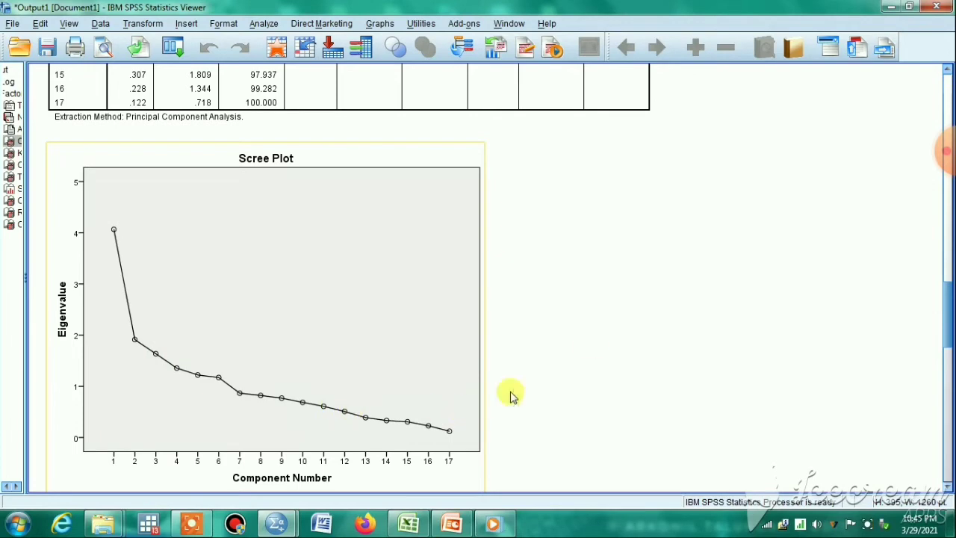
Examine the unrotated component matrix and its item loadings on each component
{"action": "scroll", "coordinate": [591, 340], "scroll_direction": "down", "scroll_amount": 2}
{"action": "scroll", "coordinate": [591, 340], "scroll_direction": "down", "scroll_amount": 2}
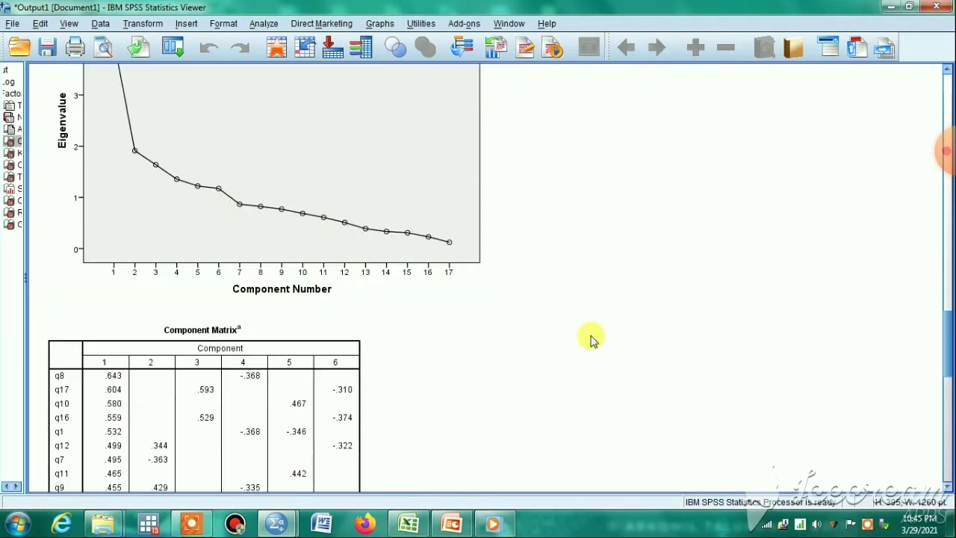
{"action": "scroll", "coordinate": [590, 340], "scroll_direction": "down", "scroll_amount": 4}
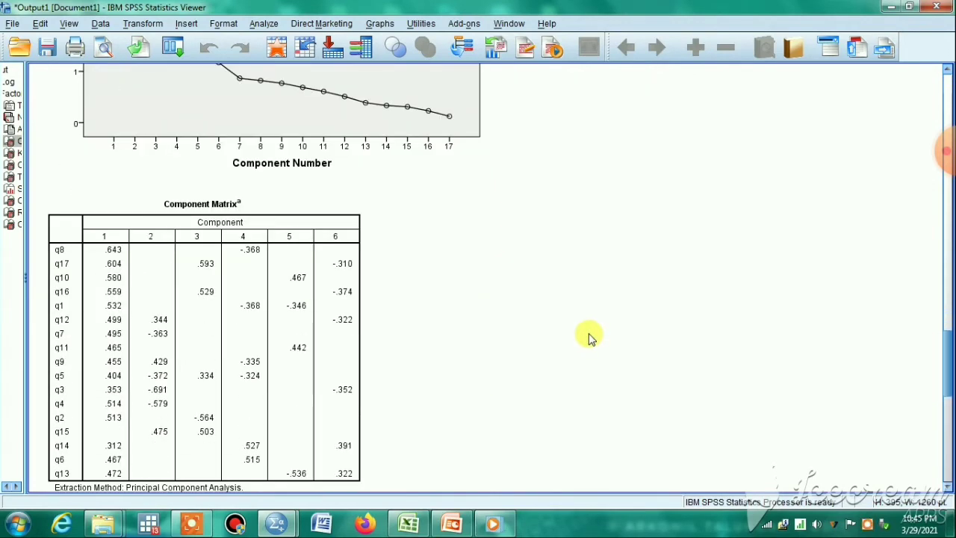
{"action": "scroll", "coordinate": [585, 337], "scroll_direction": "down", "scroll_amount": 2}
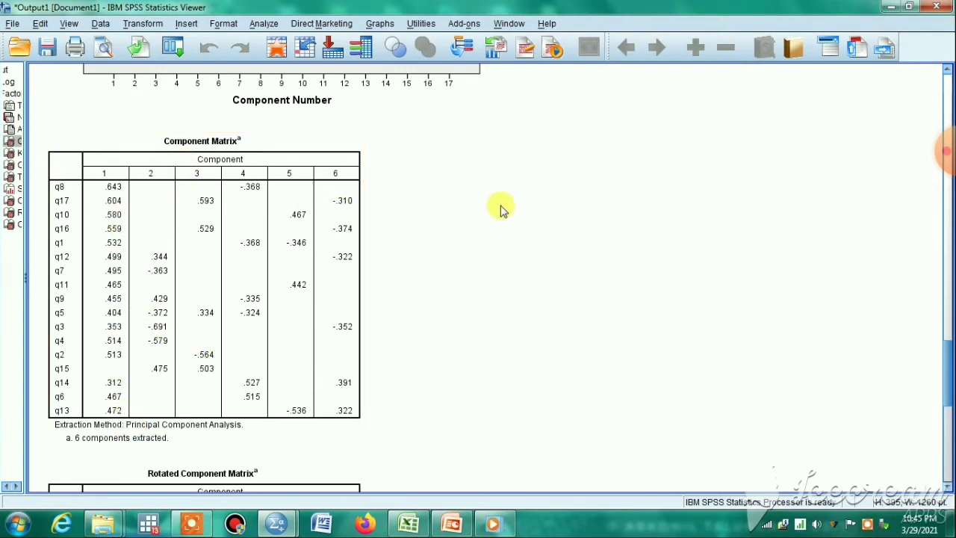
Copy the Rotated Component Matrix table from the factor analysis output
{"action": "scroll", "coordinate": [502, 212], "scroll_direction": "down", "scroll_amount": 8}
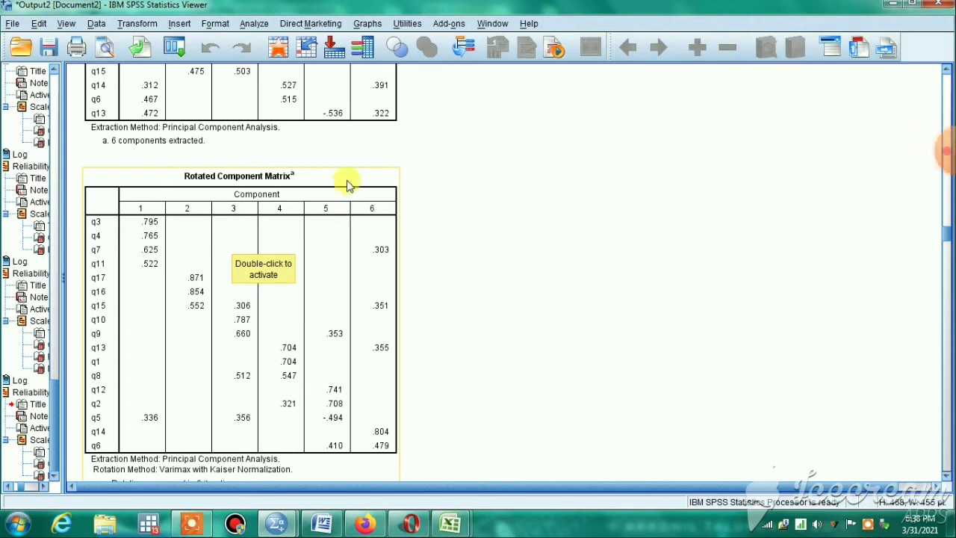
{"action": "left_click", "coordinate": [348, 187]}
{"action": "right_click", "coordinate": [348, 180]}
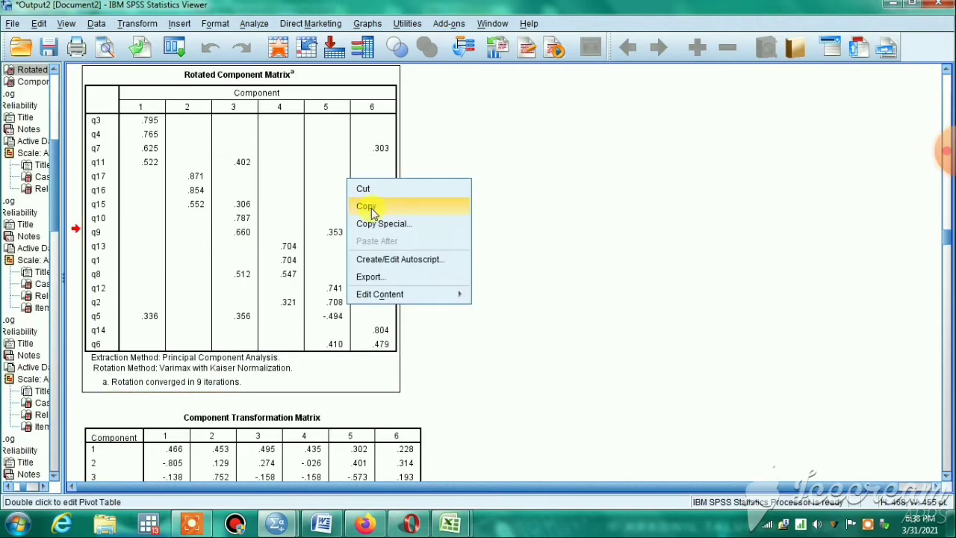
{"action": "left_click", "coordinate": [369, 206]}
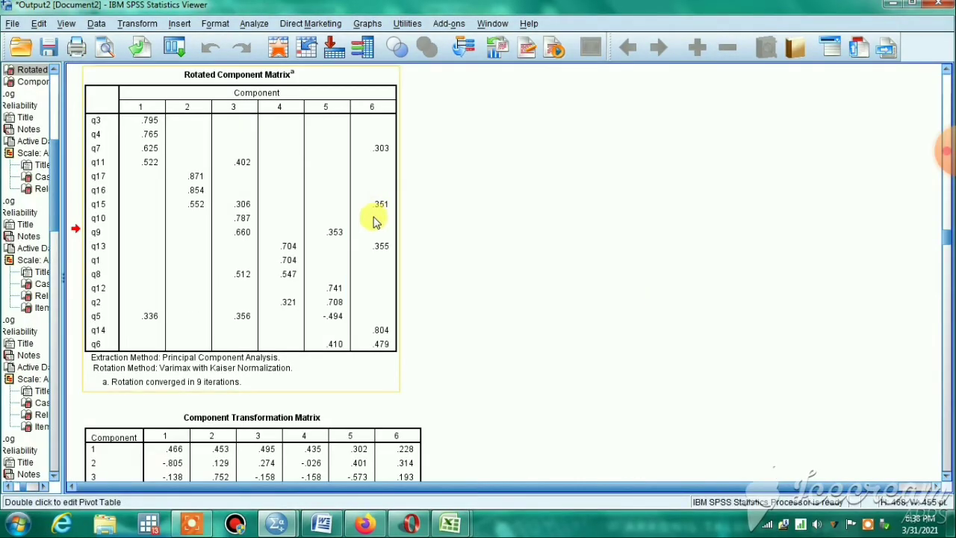
Switch to the Word document "factor analysis table" and compare the rotated component matrix loadings with the items listed under Factor 1
{"action": "left_click", "coordinate": [320, 525]}
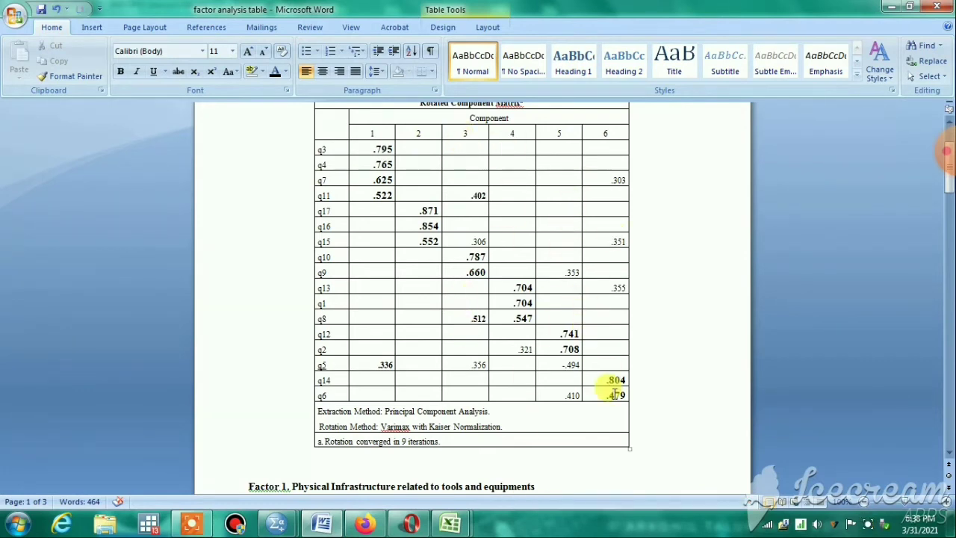
{"action": "scroll", "coordinate": [681, 354], "scroll_direction": "down", "scroll_amount": 1}
{"action": "scroll", "coordinate": [487, 369], "scroll_direction": "up", "scroll_amount": 1}
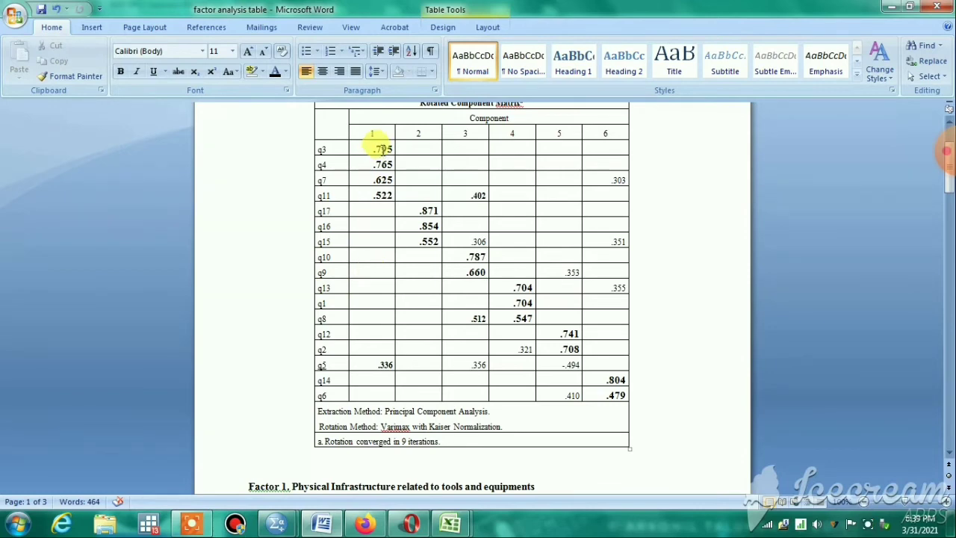
{"action": "scroll", "coordinate": [613, 298], "scroll_direction": "down", "scroll_amount": 1}
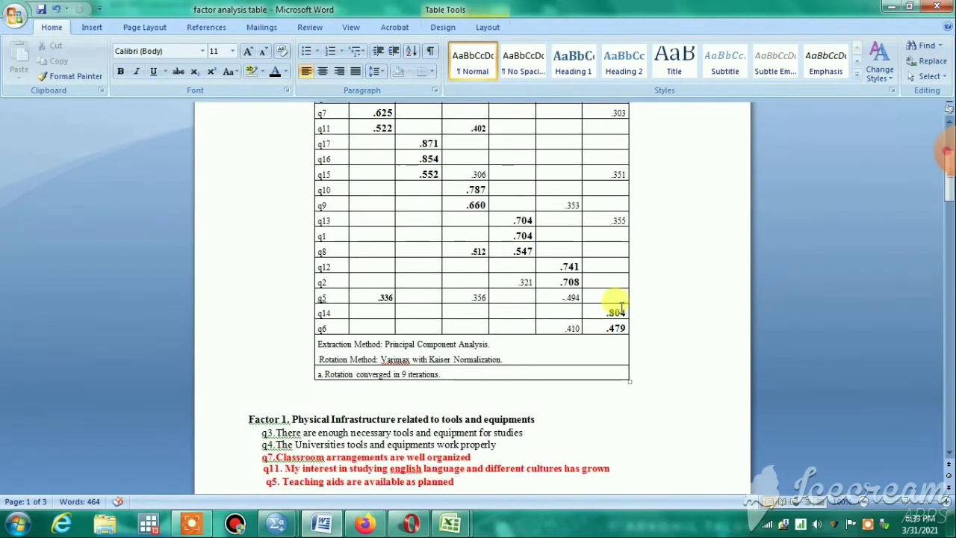
{"action": "scroll", "coordinate": [635, 310], "scroll_direction": "down", "scroll_amount": 1}
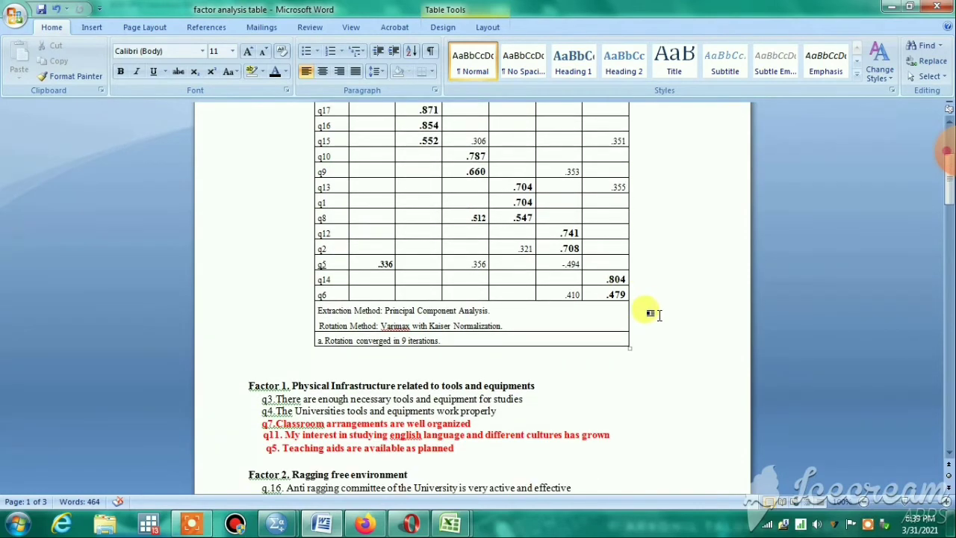
{"action": "scroll", "coordinate": [653, 314], "scroll_direction": "up", "scroll_amount": 1}
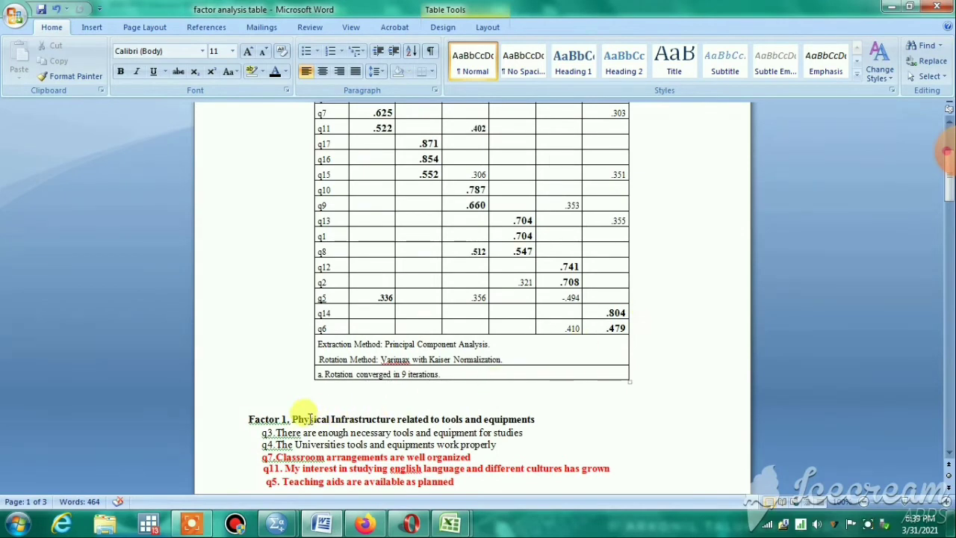
{"action": "scroll", "coordinate": [366, 403], "scroll_direction": "down", "scroll_amount": 1}
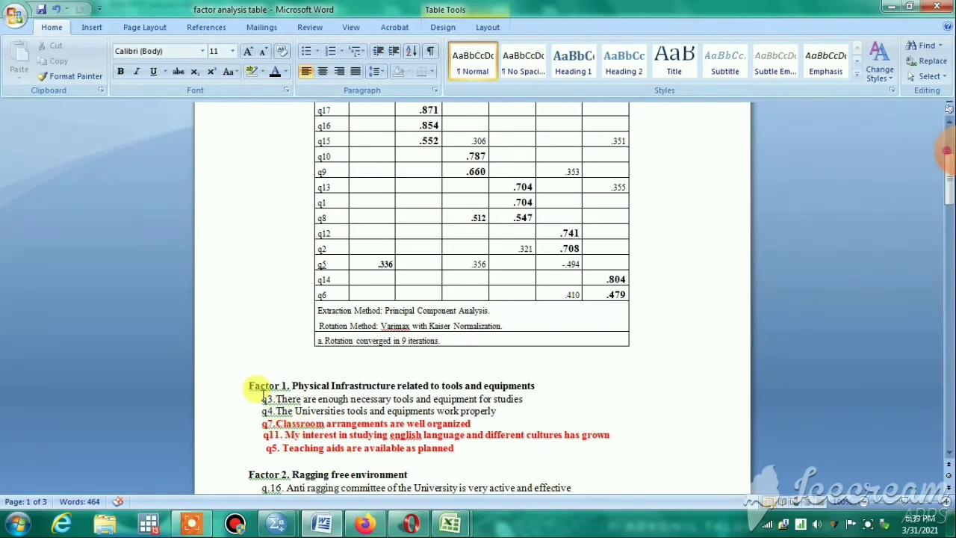
{"action": "left_click_drag", "start_coordinate": [263, 398], "coordinate": [280, 399]}
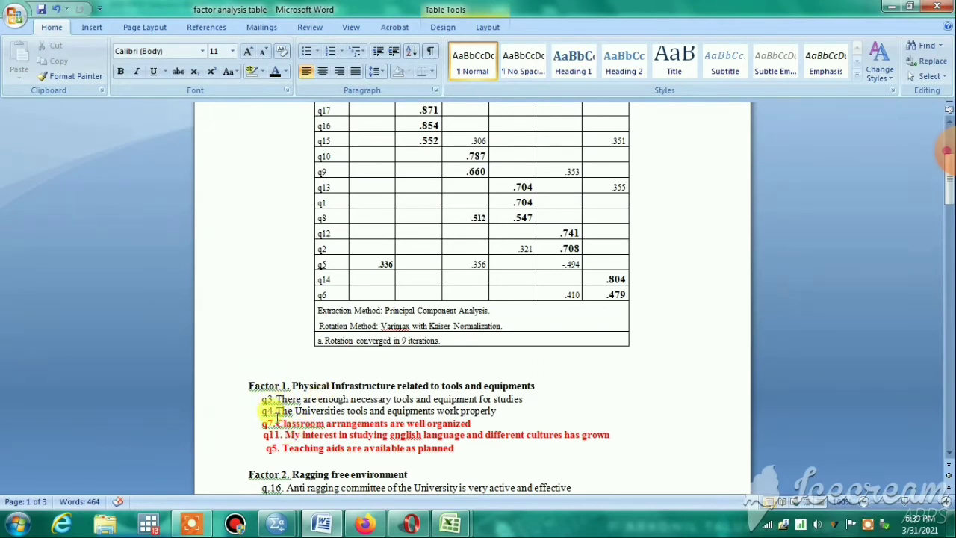
{"action": "scroll", "coordinate": [336, 355], "scroll_direction": "up", "scroll_amount": 4}
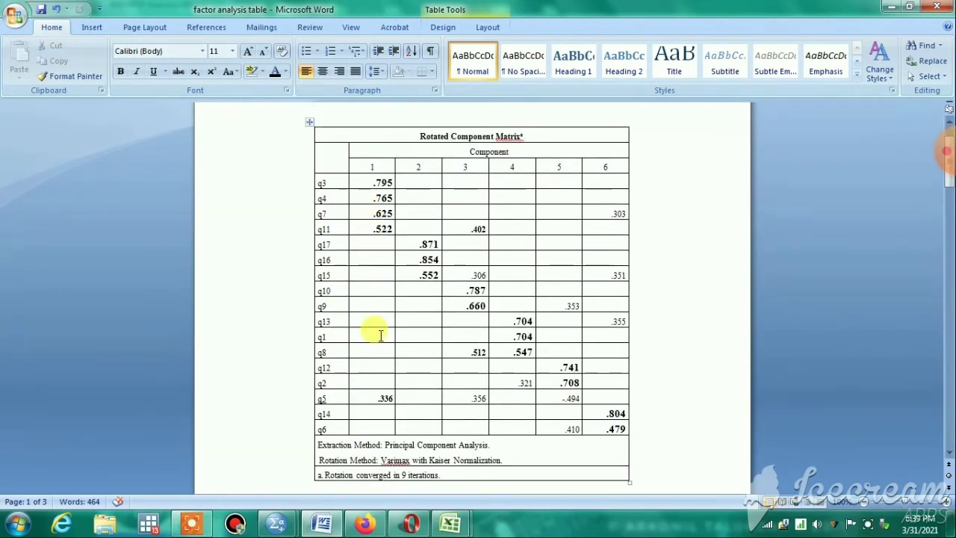
Read through the names and assigned questionnaire items of Factors 1 to 6 below the rotated component matrix
{"action": "scroll", "coordinate": [431, 427], "scroll_direction": "down", "scroll_amount": 5}
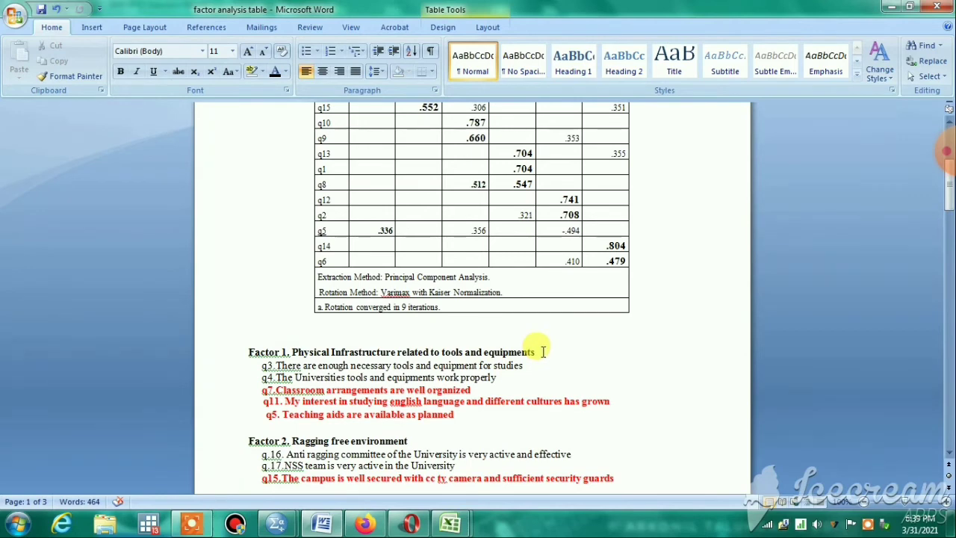
{"action": "scroll", "coordinate": [490, 384], "scroll_direction": "down", "scroll_amount": 2}
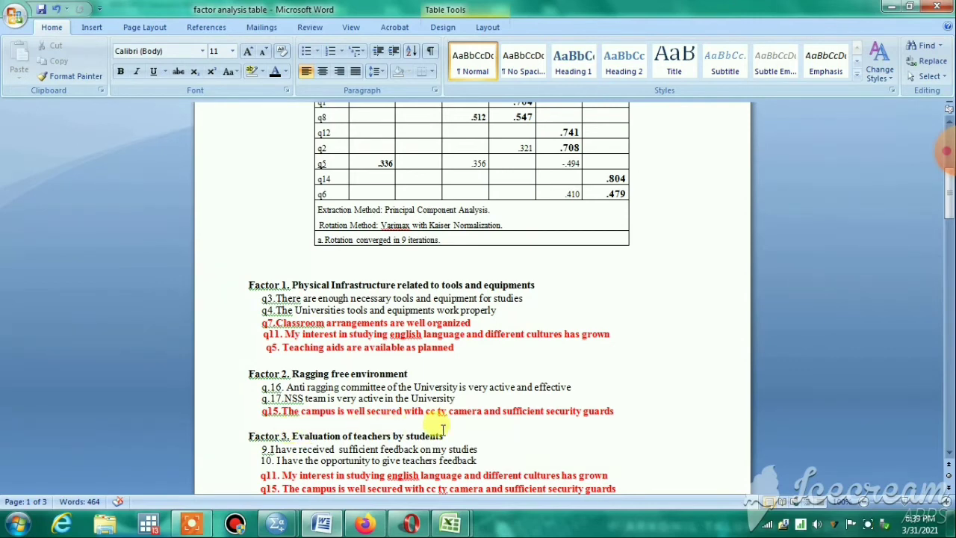
{"action": "scroll", "coordinate": [493, 429], "scroll_direction": "down", "scroll_amount": 1}
{"action": "scroll", "coordinate": [384, 465], "scroll_direction": "down", "scroll_amount": 2}
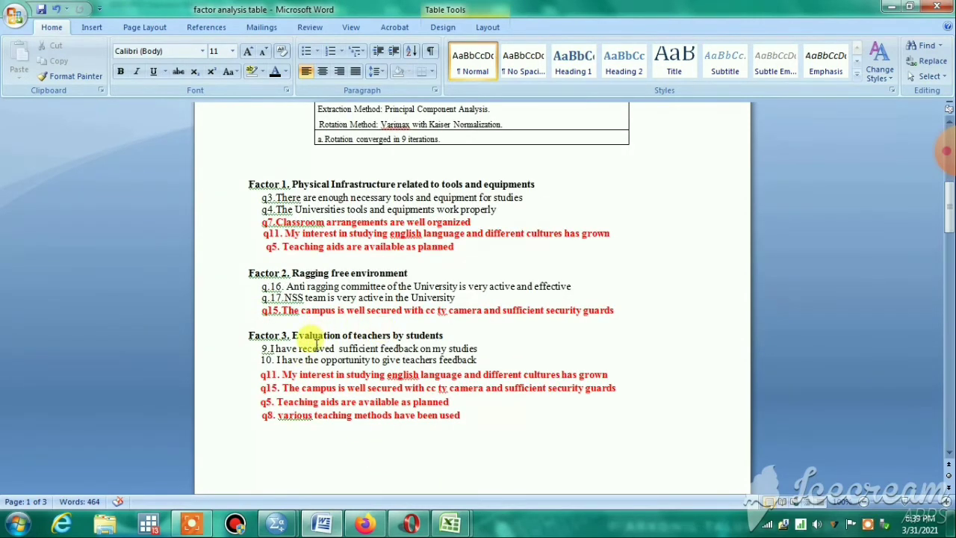
{"action": "scroll", "coordinate": [433, 396], "scroll_direction": "down", "scroll_amount": 6}
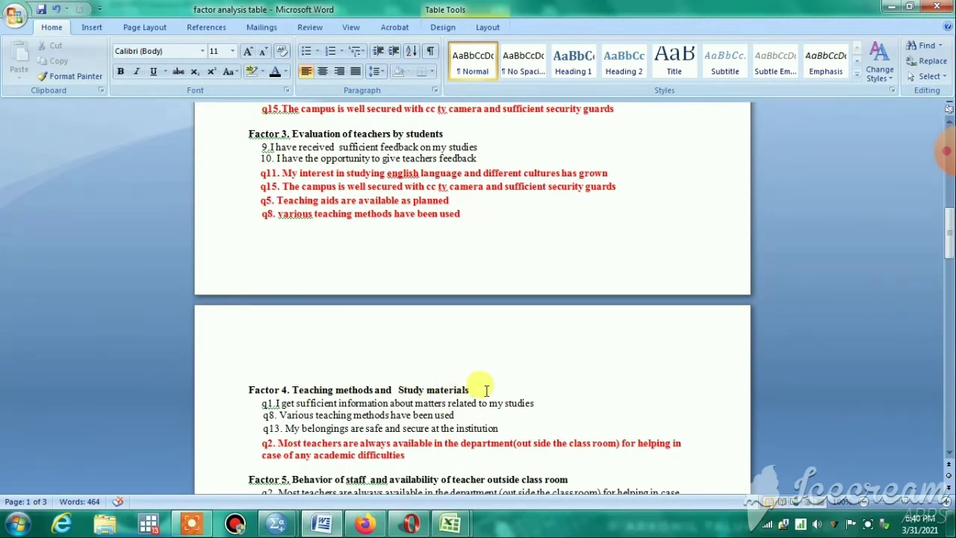
{"action": "scroll", "coordinate": [486, 389], "scroll_direction": "down", "scroll_amount": 1}
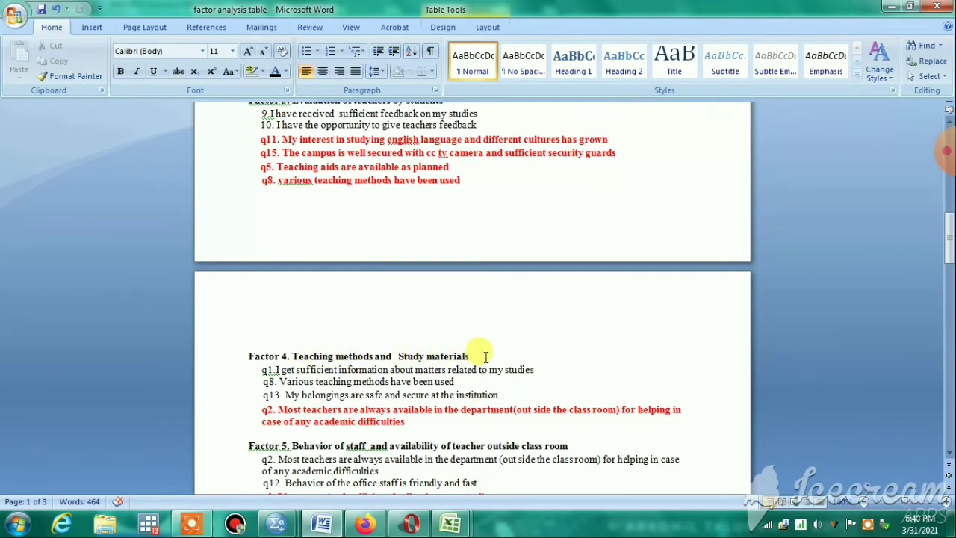
{"action": "scroll", "coordinate": [486, 356], "scroll_direction": "down", "scroll_amount": 2}
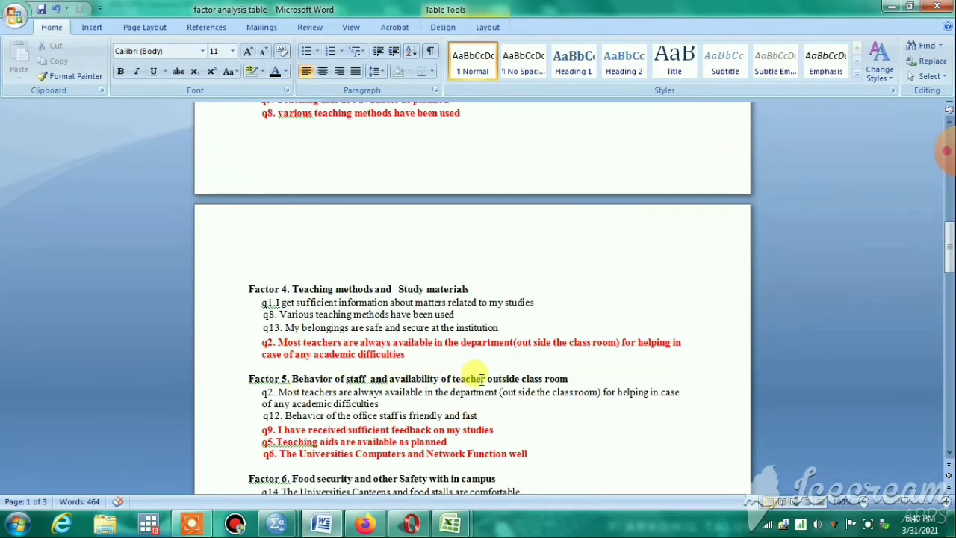
{"action": "scroll", "coordinate": [527, 385], "scroll_direction": "down", "scroll_amount": 1}
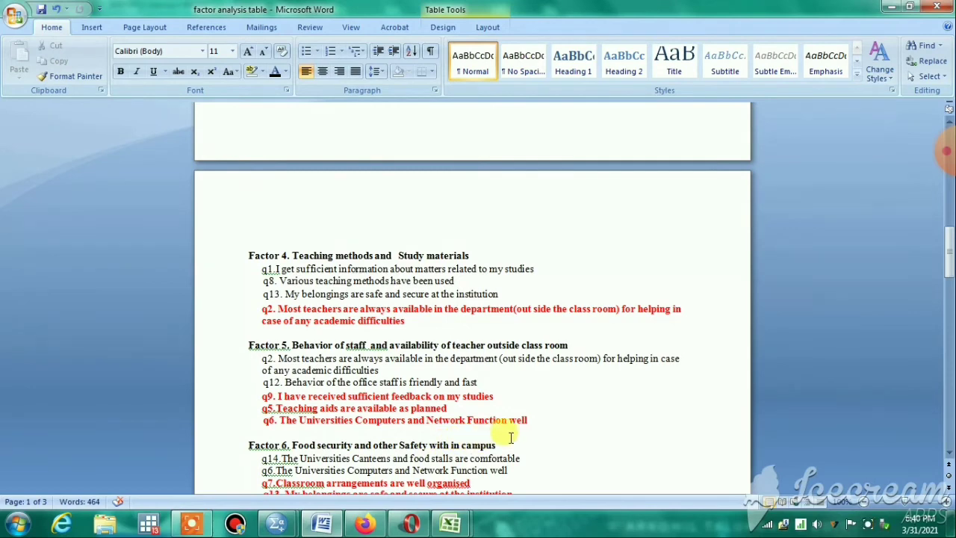
{"action": "scroll", "coordinate": [522, 439], "scroll_direction": "down", "scroll_amount": 1}
{"action": "scroll", "coordinate": [525, 439], "scroll_direction": "down", "scroll_amount": 1}
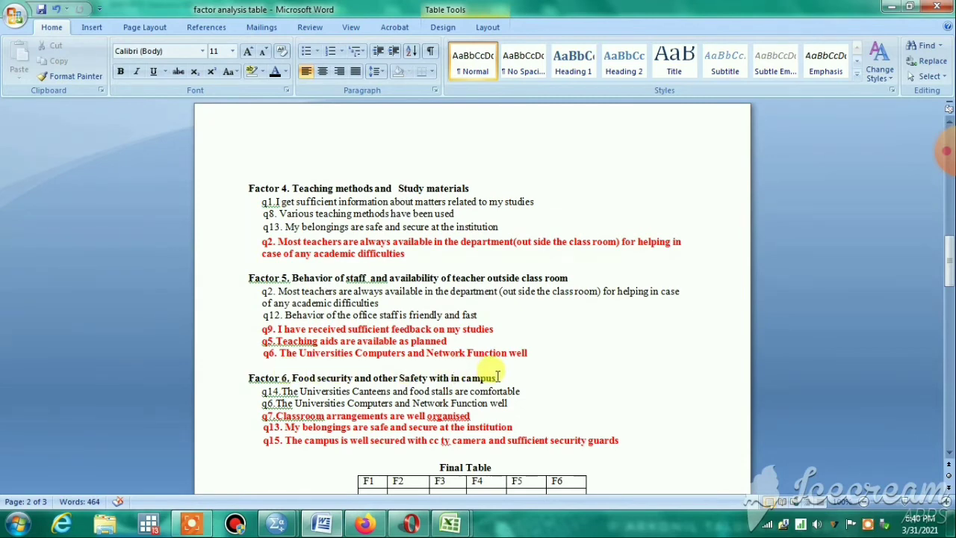
Go back over the factor item lists and check them against the bold loadings in the rotated component matrix
{"action": "scroll", "coordinate": [407, 407], "scroll_direction": "up", "scroll_amount": 8}
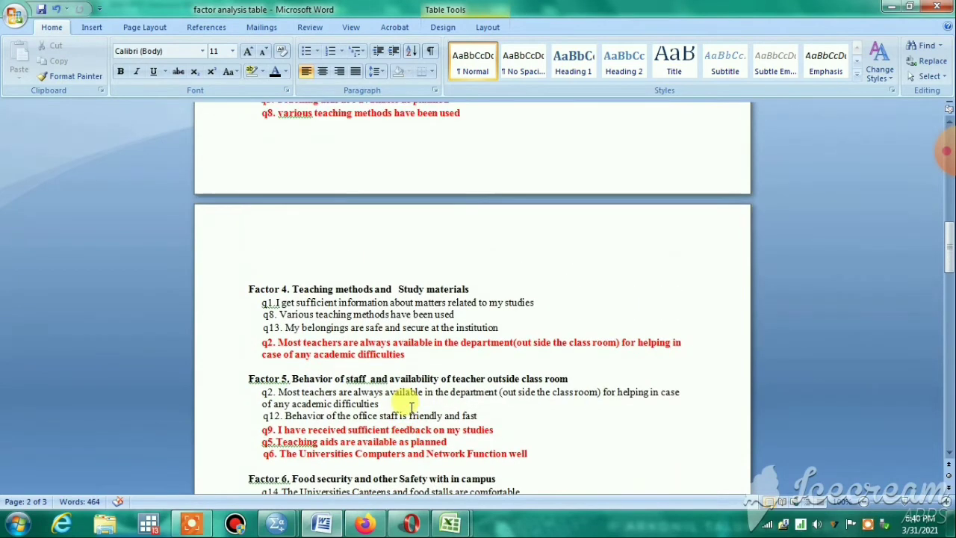
{"action": "scroll", "coordinate": [411, 406], "scroll_direction": "up", "scroll_amount": 6}
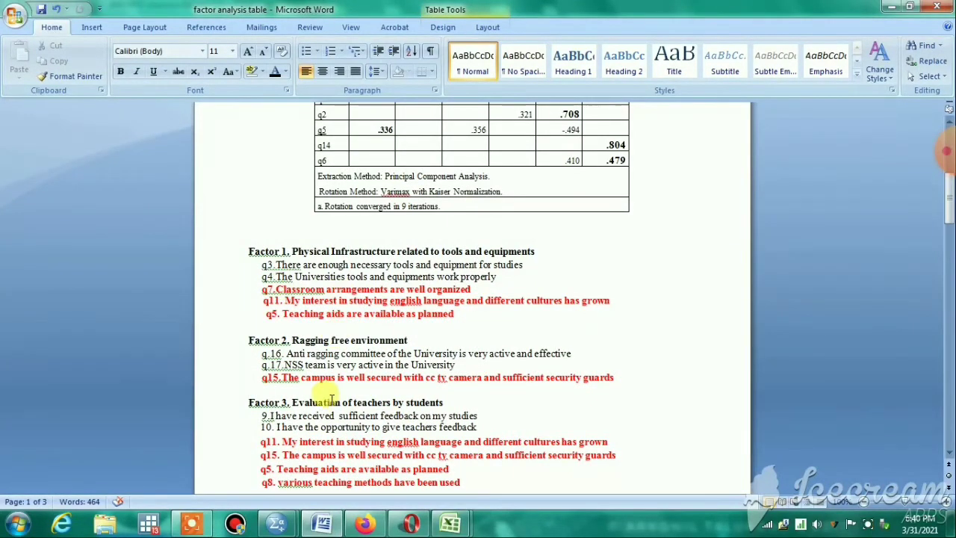
{"action": "scroll", "coordinate": [321, 403], "scroll_direction": "up", "scroll_amount": 8}
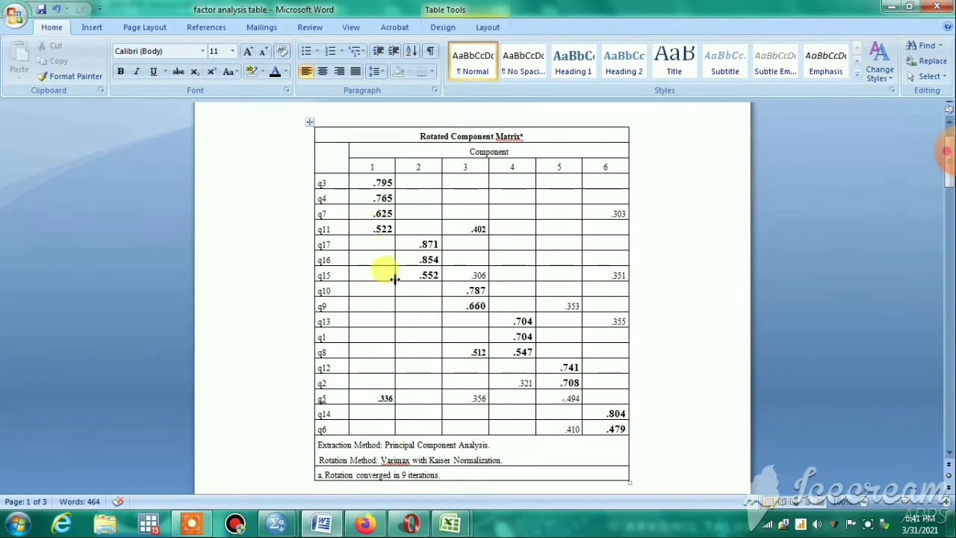
{"action": "scroll", "coordinate": [394, 278], "scroll_direction": "down", "scroll_amount": 4}
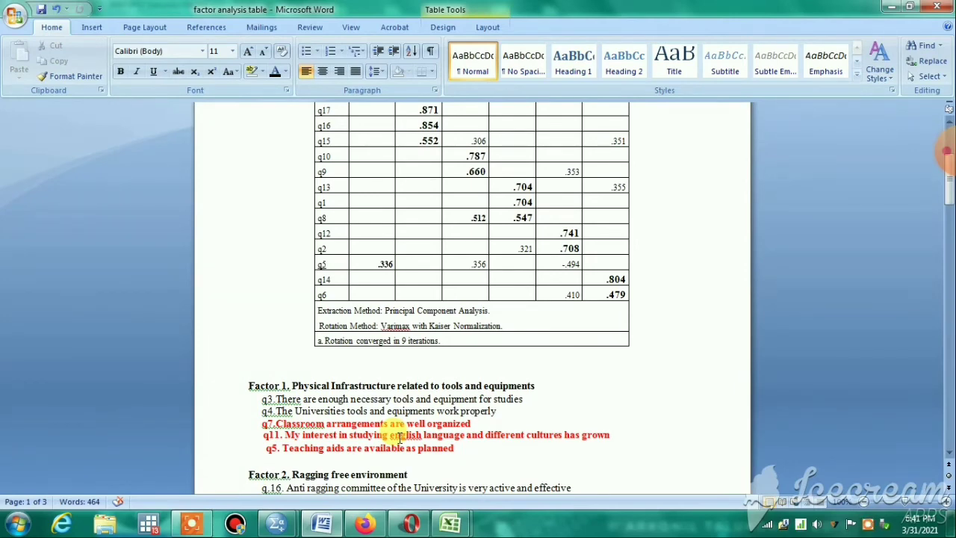
{"action": "scroll", "coordinate": [399, 437], "scroll_direction": "up", "scroll_amount": 4}
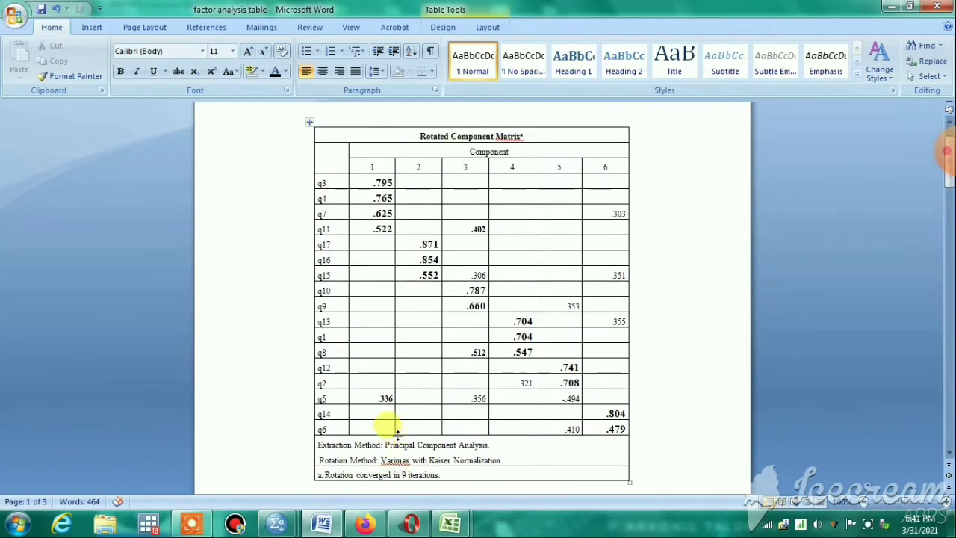
{"action": "scroll", "coordinate": [397, 433], "scroll_direction": "up", "scroll_amount": 2}
{"action": "scroll", "coordinate": [390, 422], "scroll_direction": "down", "scroll_amount": 1}
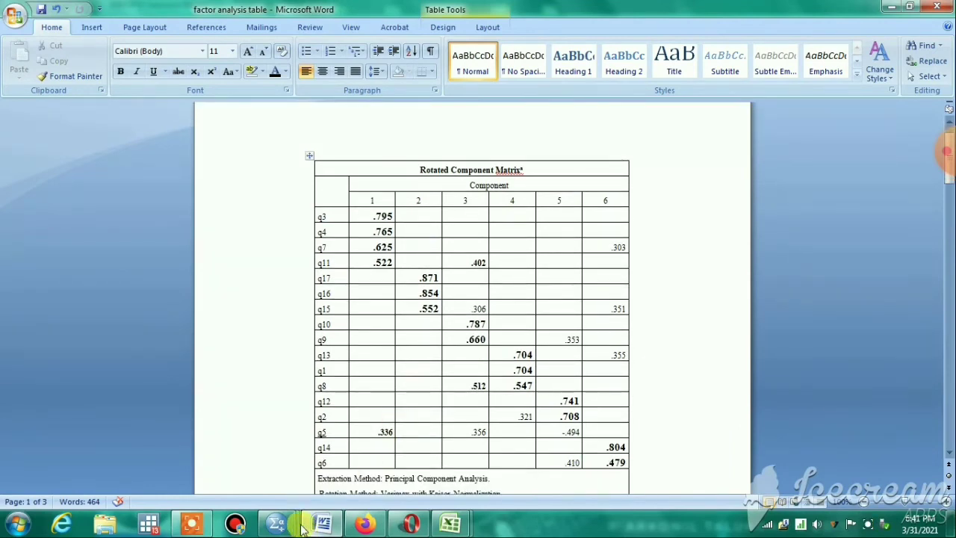
Switch to the SPSS output and examine the extraction communalities of q1 to q17 and the Total Variance Explained table
{"action": "mouse_move", "coordinate": [288, 525]}
{"action": "left_click", "coordinate": [374, 465]}
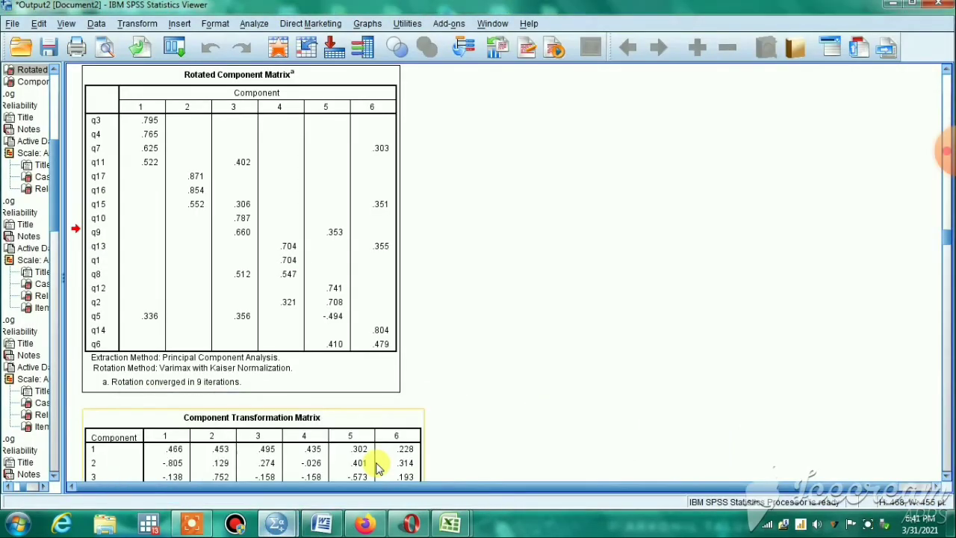
{"action": "scroll", "coordinate": [444, 380], "scroll_direction": "up", "scroll_amount": 20}
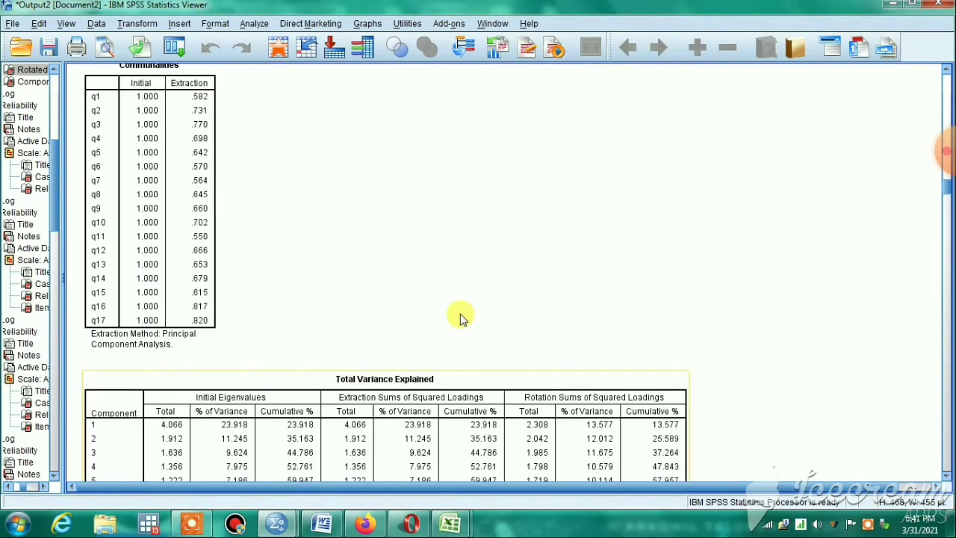
{"action": "scroll", "coordinate": [460, 316], "scroll_direction": "up", "scroll_amount": 3}
{"action": "scroll", "coordinate": [306, 362], "scroll_direction": "down", "scroll_amount": 3}
{"action": "left_click", "coordinate": [212, 100]}
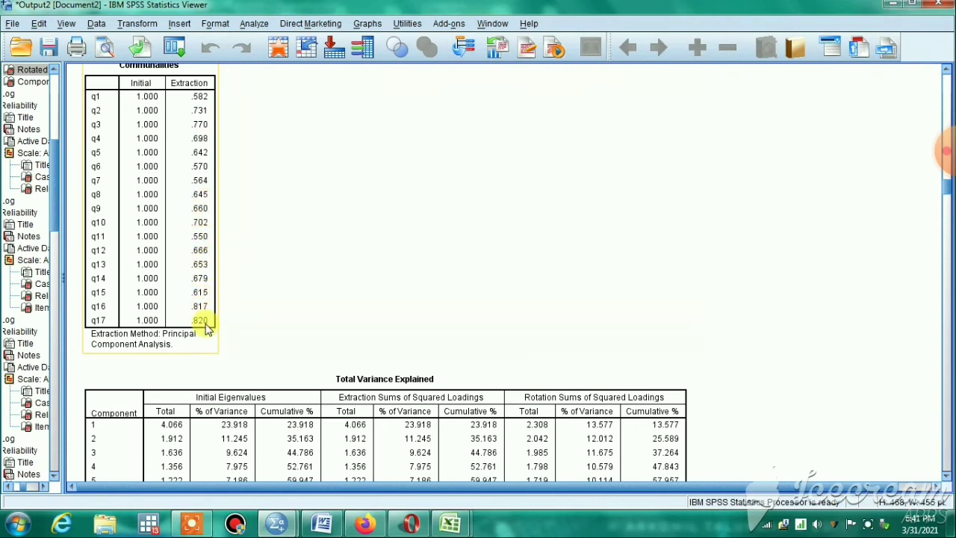
{"action": "scroll", "coordinate": [239, 284], "scroll_direction": "up", "scroll_amount": 1}
{"action": "scroll", "coordinate": [343, 246], "scroll_direction": "down", "scroll_amount": 3}
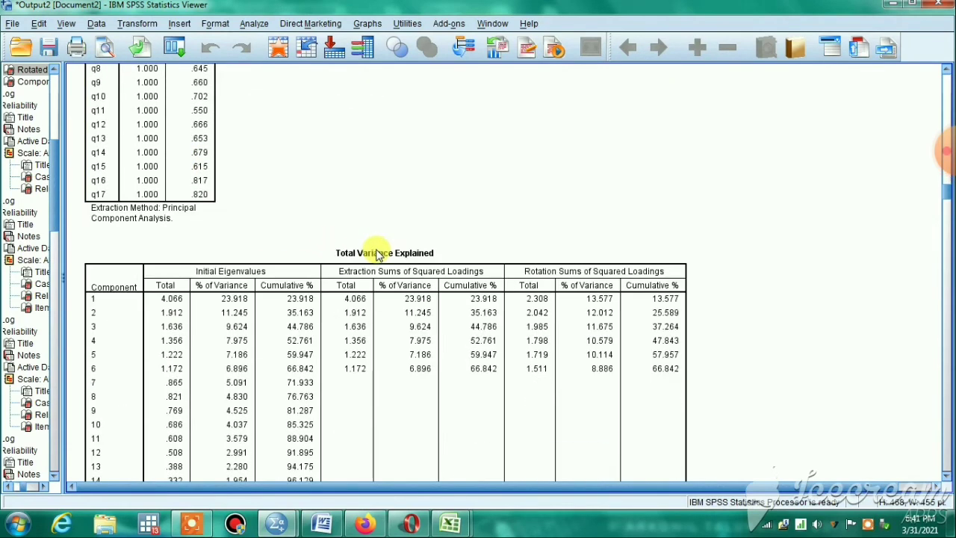
Return to the Word document and review the rotated component matrix together with the item groupings of Factors 1 to 3
{"action": "left_click", "coordinate": [322, 523]}
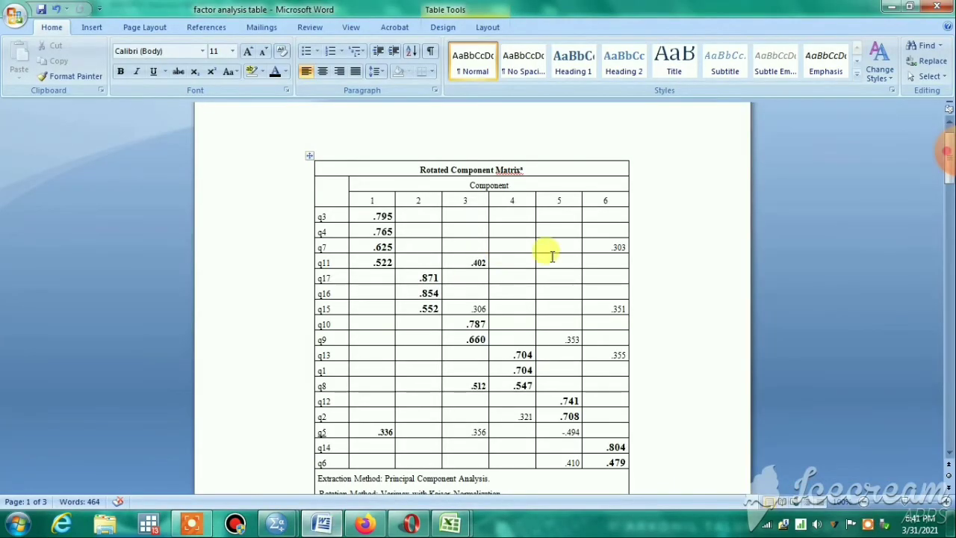
{"action": "scroll", "coordinate": [638, 302], "scroll_direction": "down", "scroll_amount": 4}
{"action": "scroll", "coordinate": [646, 305], "scroll_direction": "up", "scroll_amount": 3}
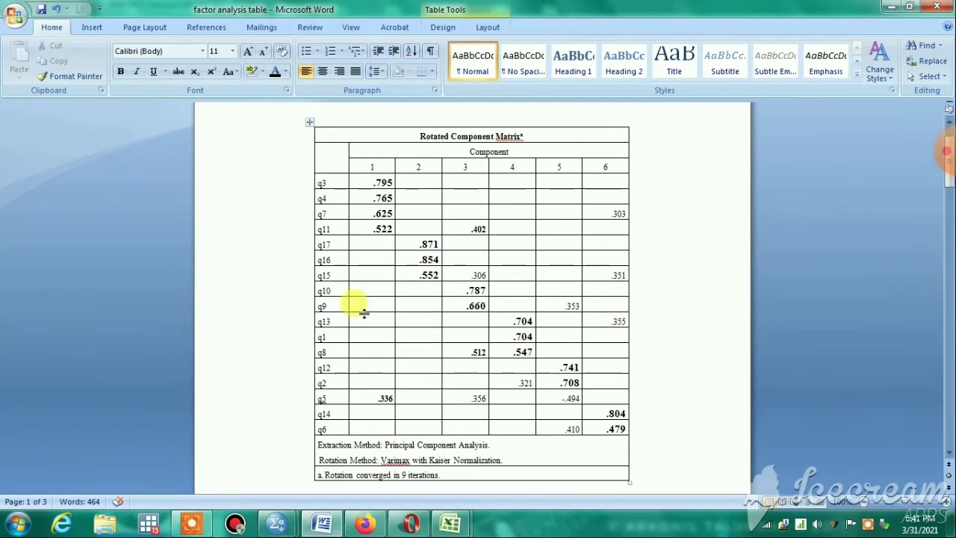
{"action": "scroll", "coordinate": [627, 306], "scroll_direction": "down", "scroll_amount": 2}
{"action": "scroll", "coordinate": [647, 316], "scroll_direction": "up", "scroll_amount": 2}
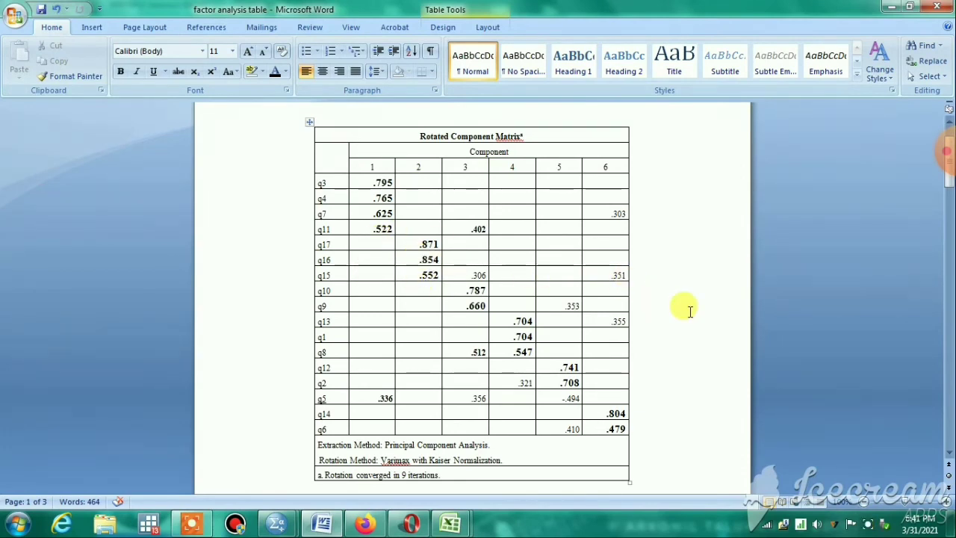
{"action": "scroll", "coordinate": [689, 309], "scroll_direction": "down", "scroll_amount": 5}
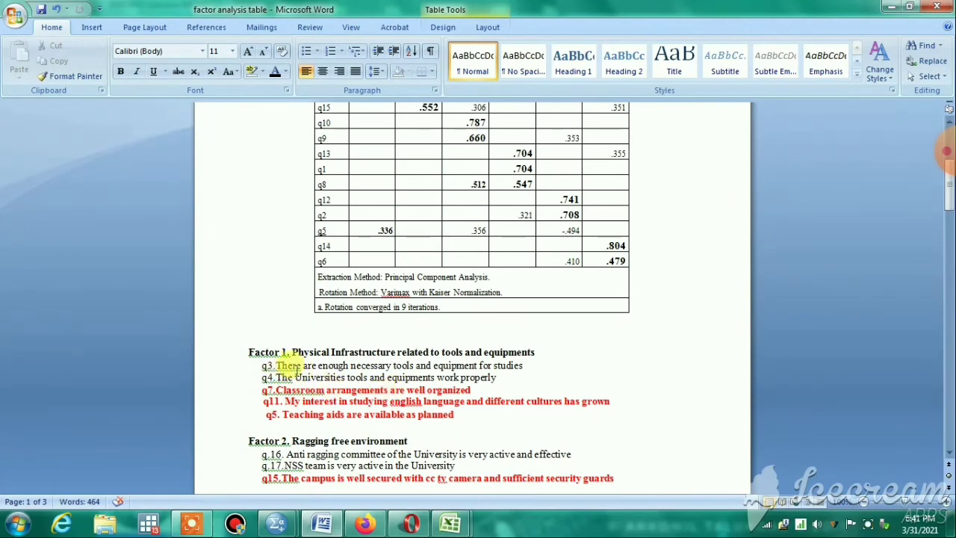
{"action": "scroll", "coordinate": [306, 364], "scroll_direction": "down", "scroll_amount": 3}
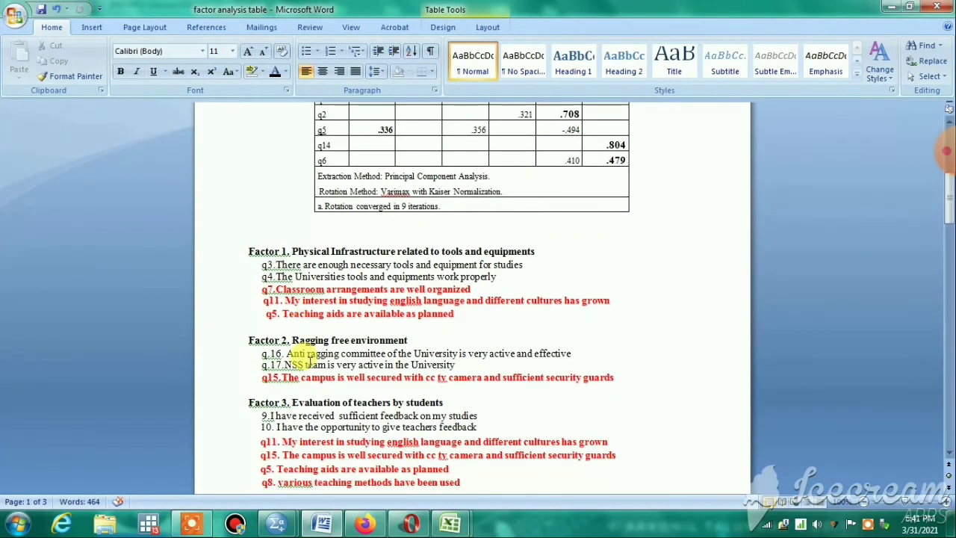
{"action": "scroll", "coordinate": [309, 361], "scroll_direction": "down", "scroll_amount": 1}
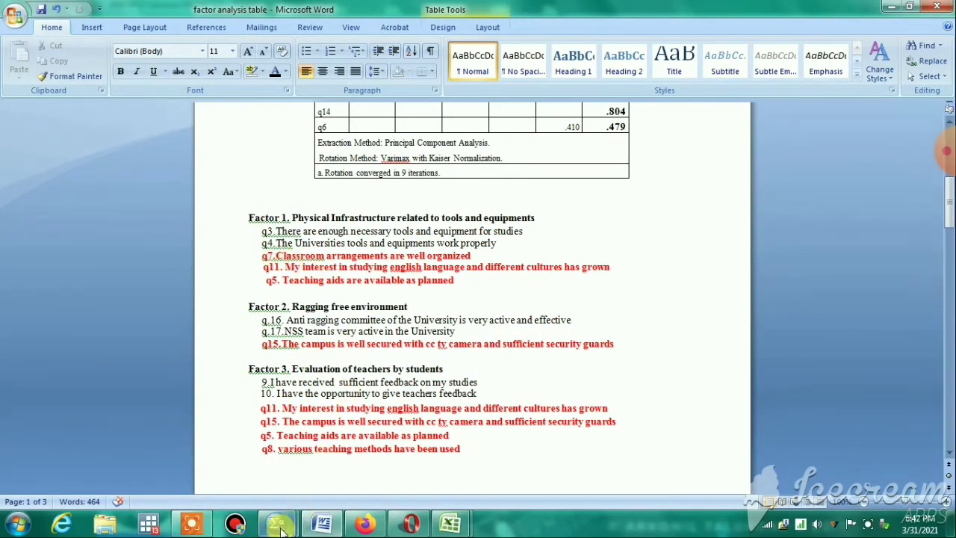
Bring up the SPSS output with the Total Variance Explained table, and return to the rotated component matrix in the Word document
{"action": "mouse_move", "coordinate": [282, 529]}
{"action": "mouse_move", "coordinate": [386, 444]}
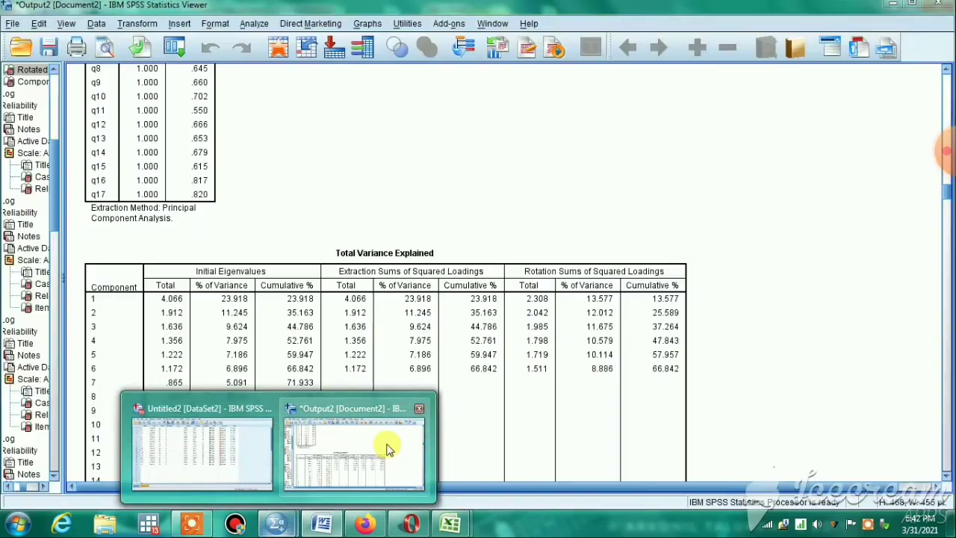
{"action": "left_click", "coordinate": [389, 446]}
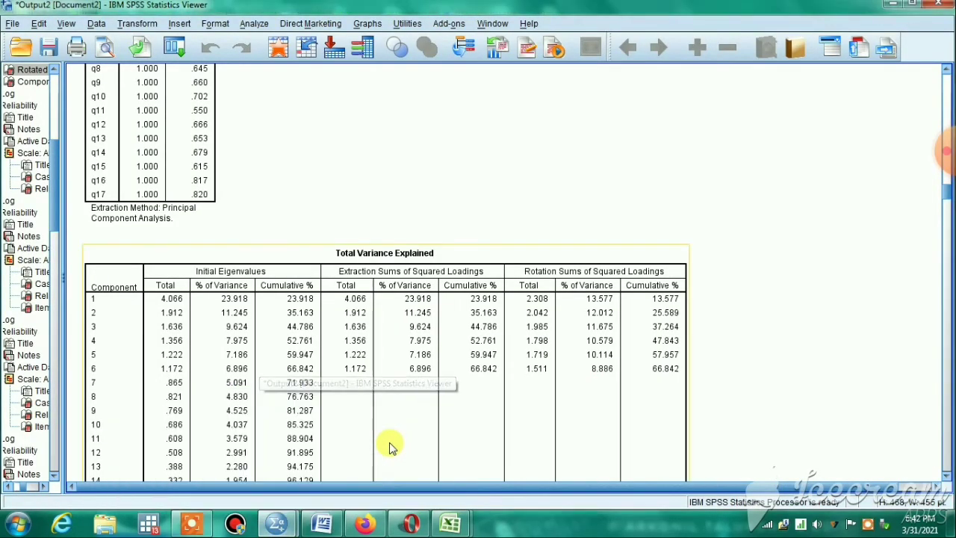
{"action": "left_click", "coordinate": [326, 525]}
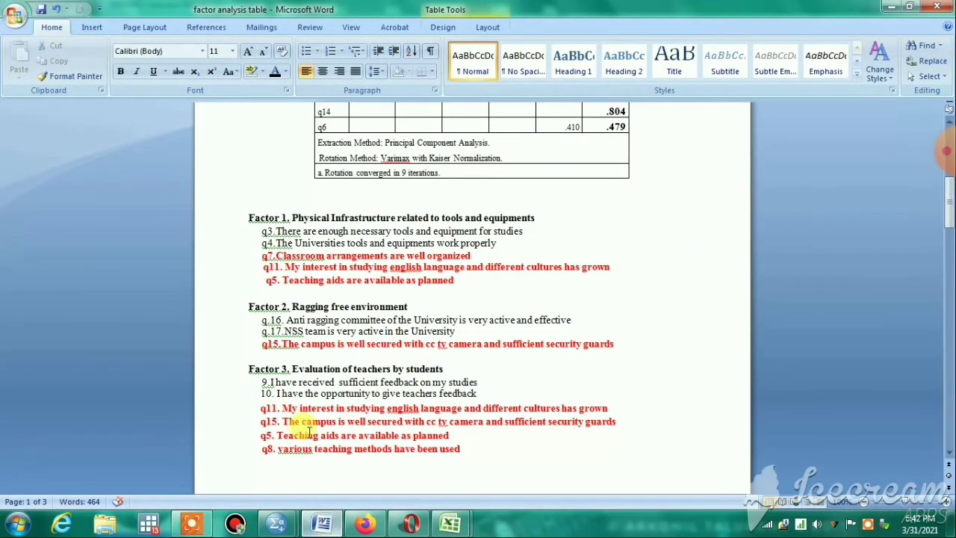
{"action": "scroll", "coordinate": [306, 286], "scroll_direction": "up", "scroll_amount": 4}
{"action": "scroll", "coordinate": [310, 282], "scroll_direction": "up", "scroll_amount": 4}
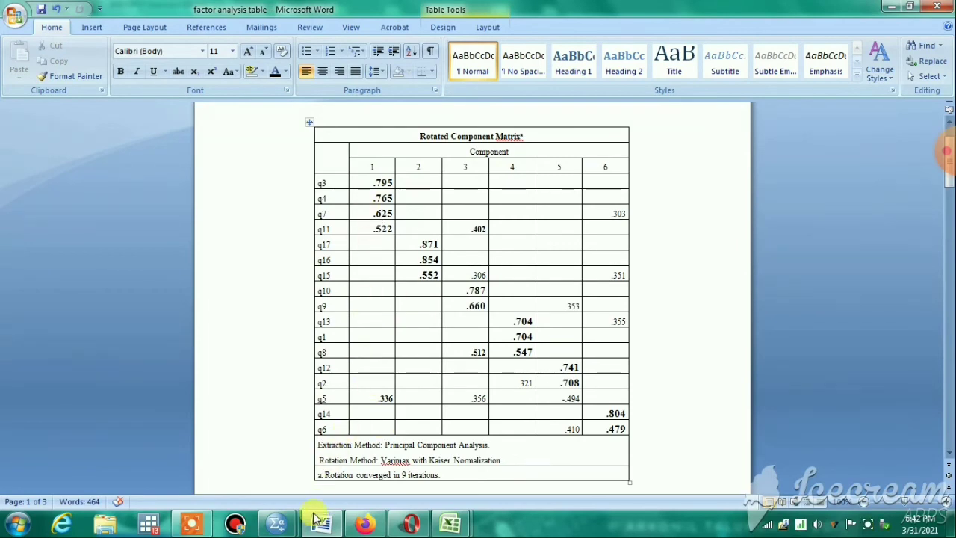
Switch to the SPSS output document and open a Reliability Analysis
{"action": "mouse_move", "coordinate": [277, 523]}
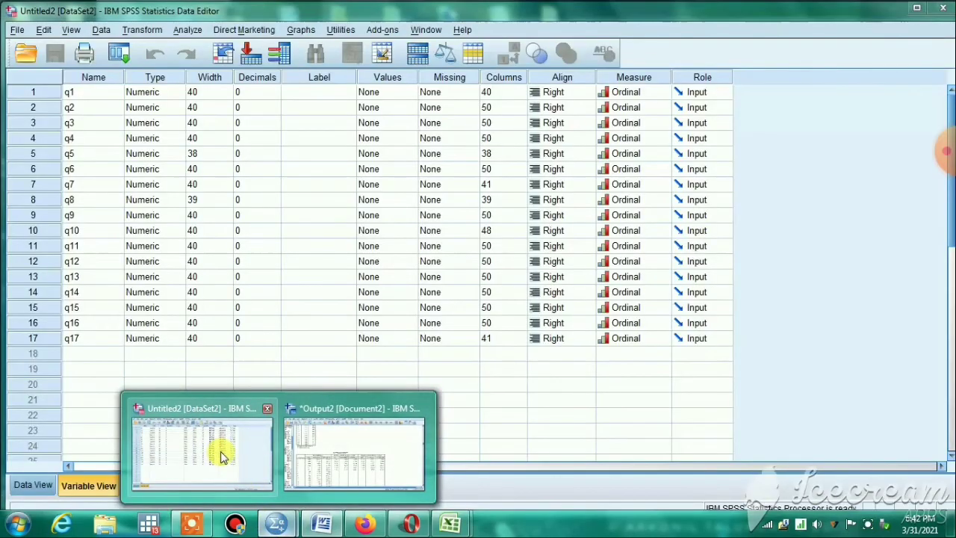
{"action": "left_click", "coordinate": [223, 454]}
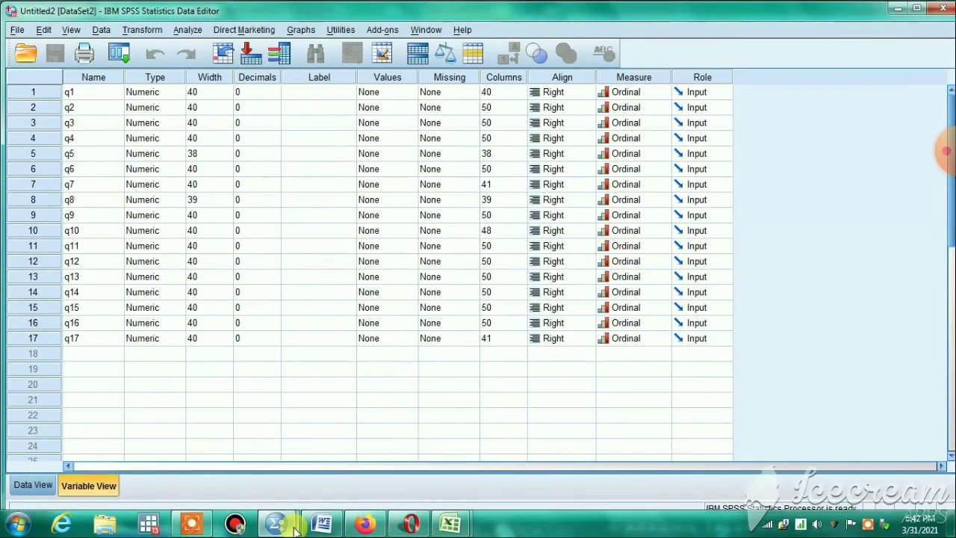
{"action": "mouse_move", "coordinate": [277, 523]}
{"action": "left_click", "coordinate": [373, 473]}
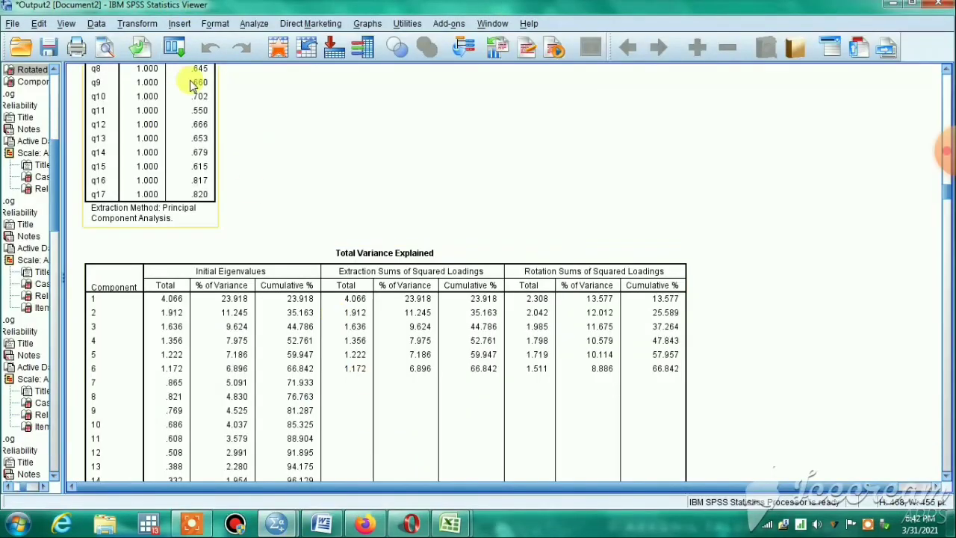
{"action": "left_click", "coordinate": [253, 23]}
{"action": "mouse_move", "coordinate": [283, 274]}
{"action": "mouse_move", "coordinate": [284, 254]}
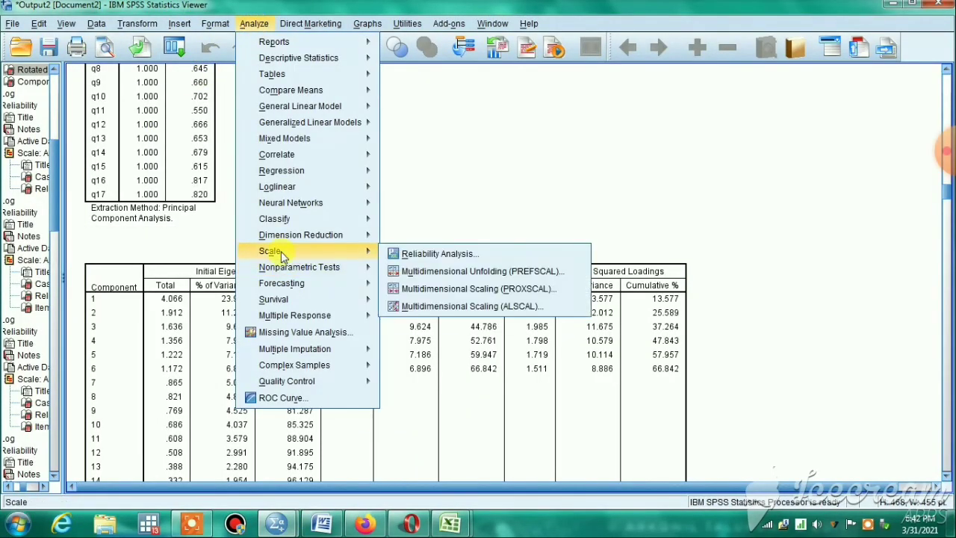
{"action": "left_click", "coordinate": [437, 254]}
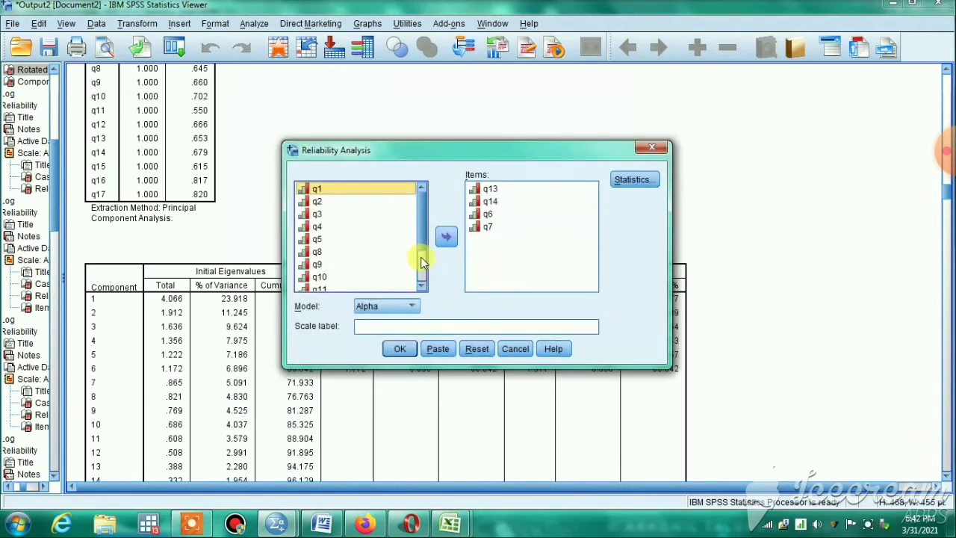
Remove q13, q14, q6 and q7 from the items of the reliability analysis
{"action": "left_click", "coordinate": [489, 189]}
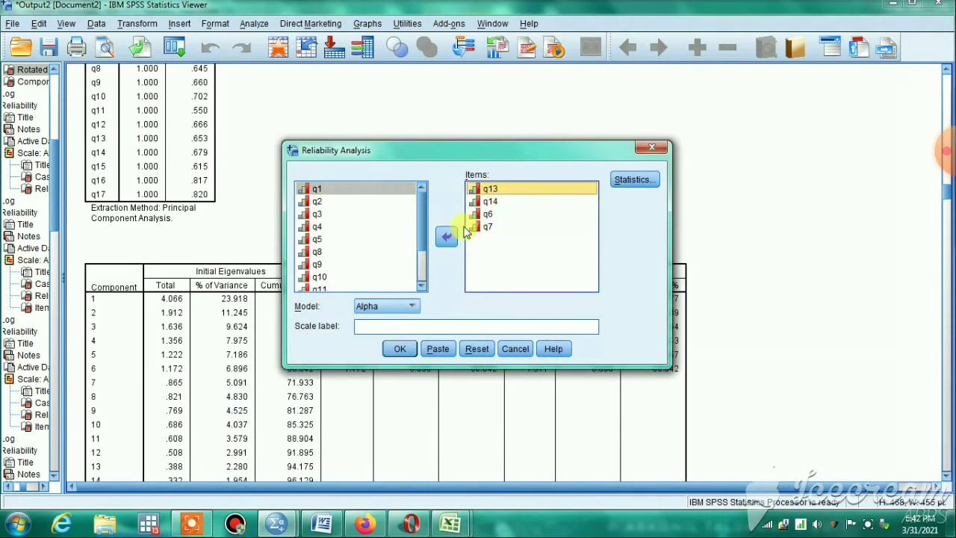
{"action": "left_click", "coordinate": [447, 236]}
{"action": "left_click", "coordinate": [483, 188]}
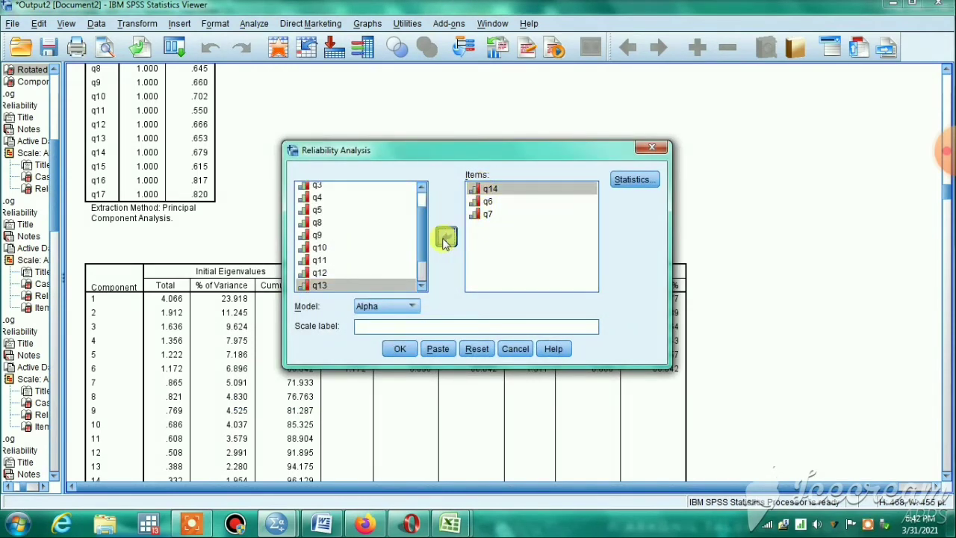
{"action": "left_click", "coordinate": [447, 236]}
{"action": "left_click", "coordinate": [452, 237]}
{"action": "left_click", "coordinate": [481, 189]}
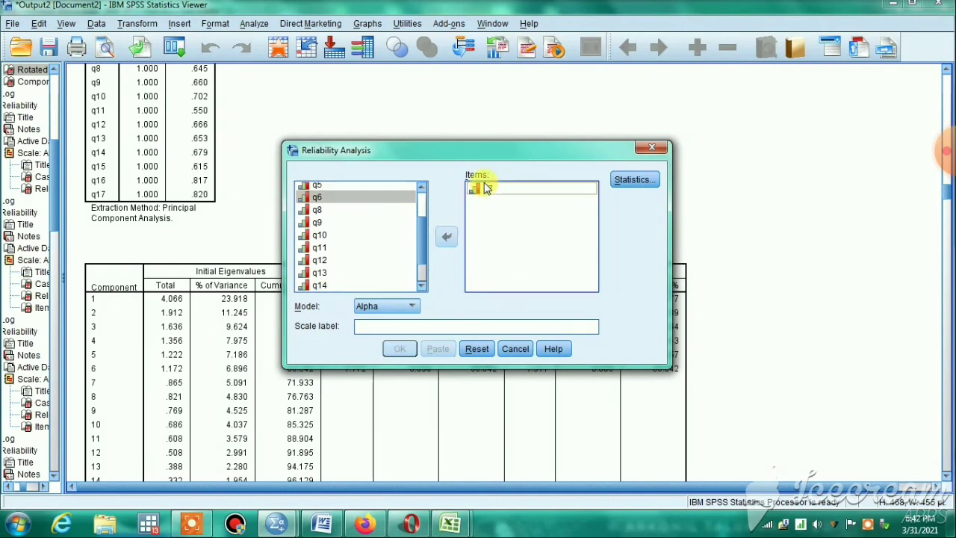
{"action": "left_click", "coordinate": [447, 236]}
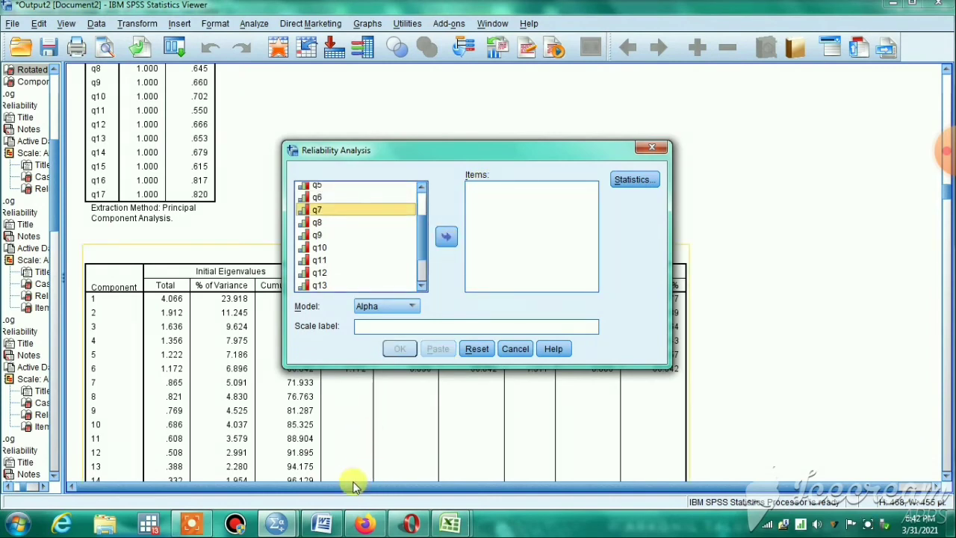
Check the Factor 1 loadings in the Word matrix, and add q5, q3, q4, q7 and q11 as reliability items in SPSS
{"action": "left_click", "coordinate": [322, 519]}
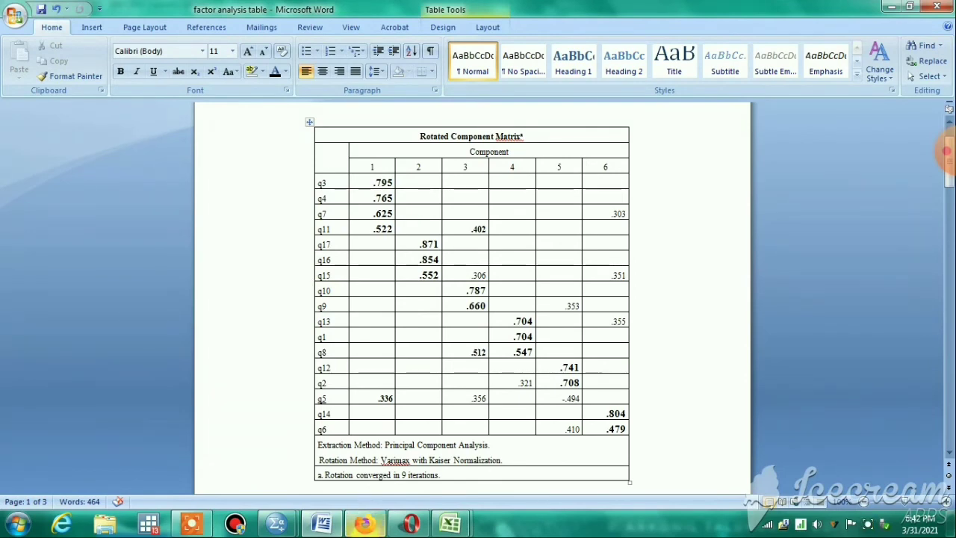
{"action": "left_click", "coordinate": [324, 525]}
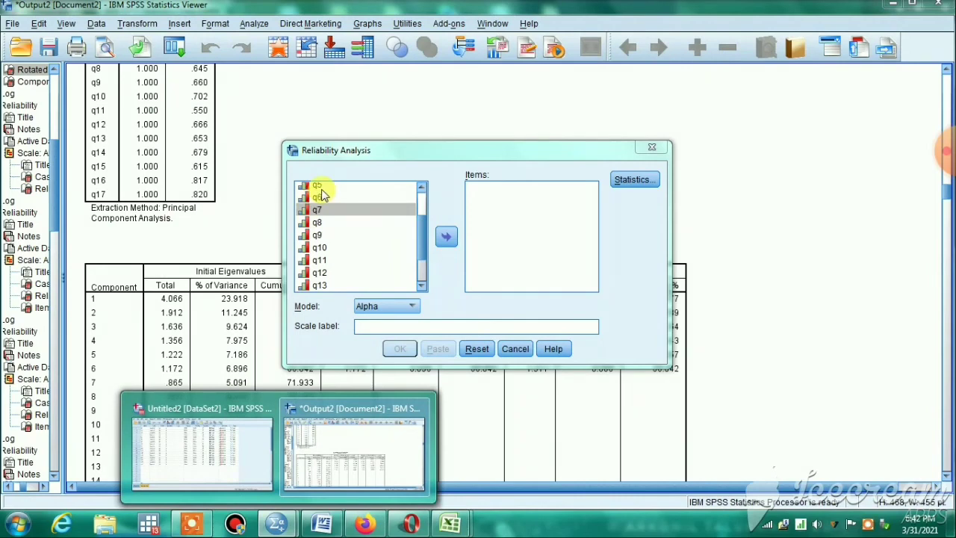
{"action": "left_click", "coordinate": [319, 188]}
{"action": "left_click", "coordinate": [447, 238]}
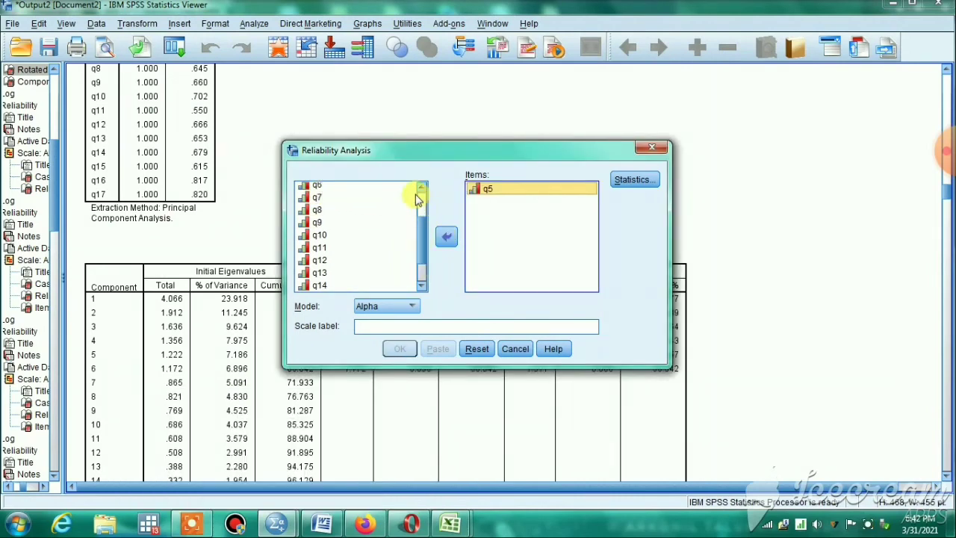
{"action": "left_click", "coordinate": [419, 187]}
{"action": "left_click", "coordinate": [420, 189]}
{"action": "left_click", "coordinate": [311, 189]}
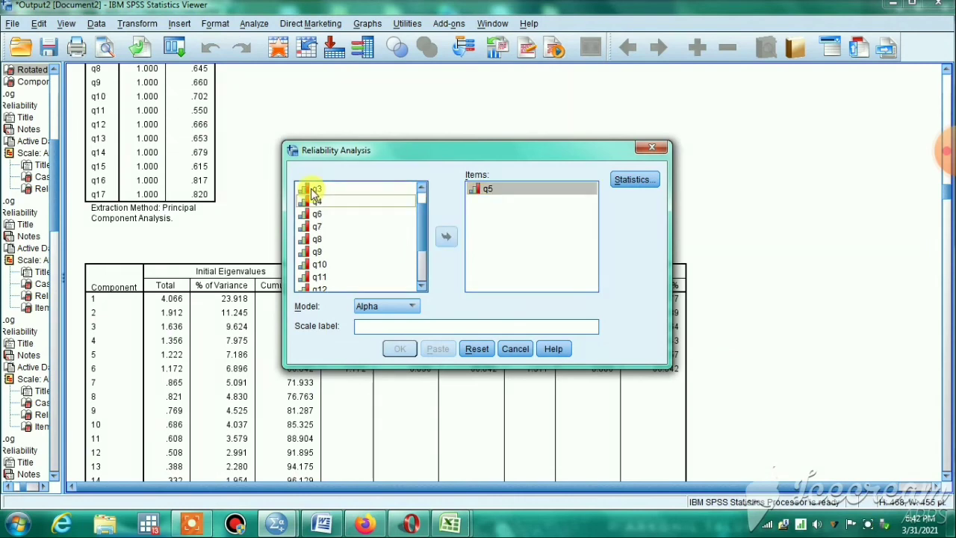
{"action": "left_click", "coordinate": [445, 236]}
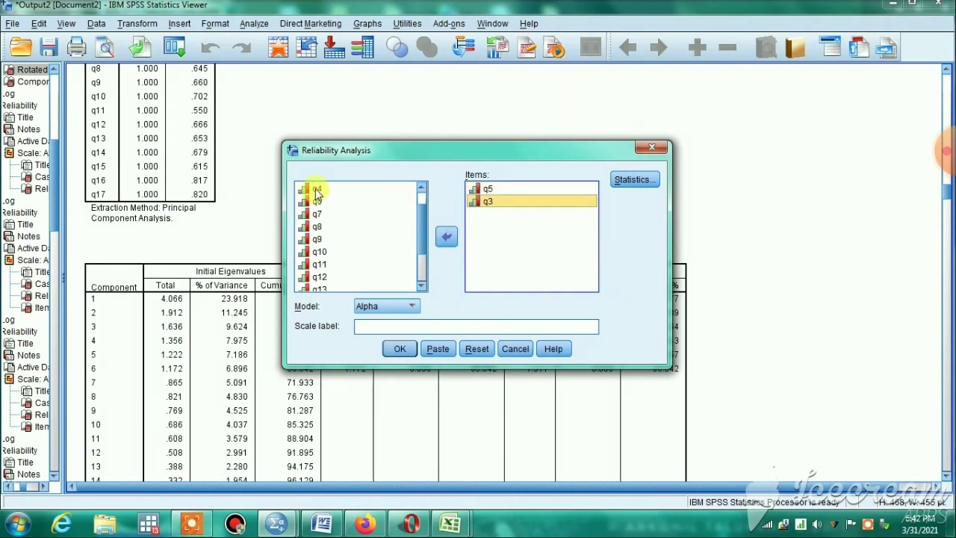
{"action": "left_click", "coordinate": [317, 189]}
{"action": "left_click", "coordinate": [445, 239]}
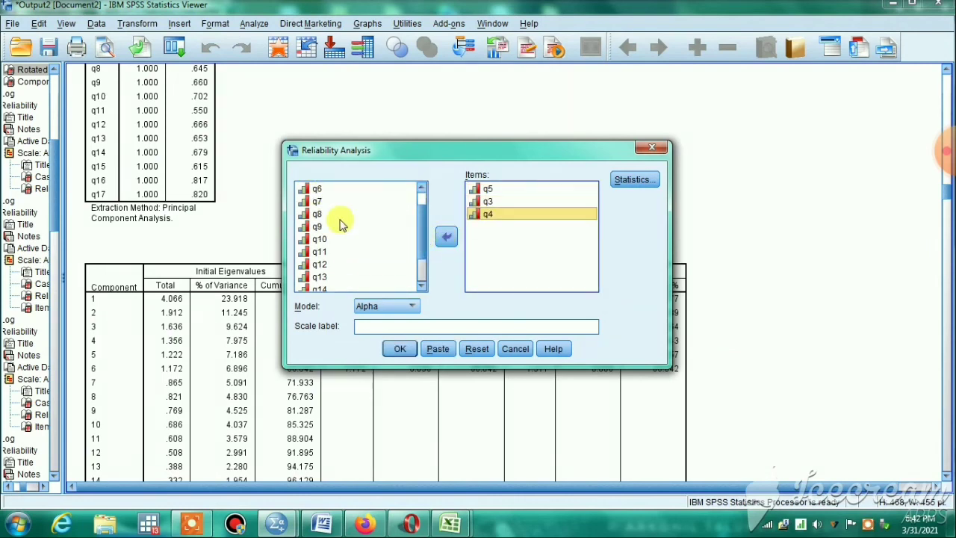
{"action": "left_click", "coordinate": [317, 202]}
{"action": "left_click", "coordinate": [446, 238]}
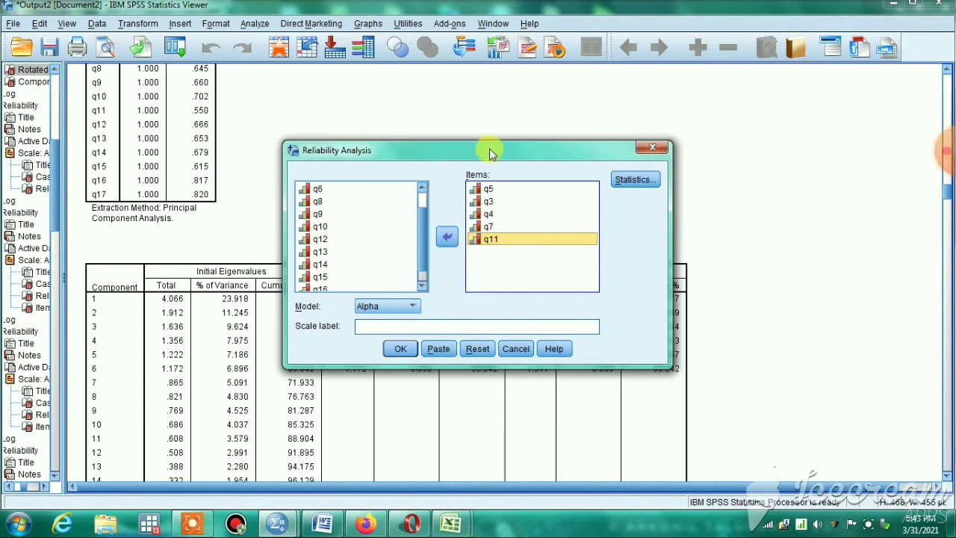
Run the reliability analysis of the five Factor 1 items with the Alpha model and no additional statistics
{"action": "left_click", "coordinate": [631, 179]}
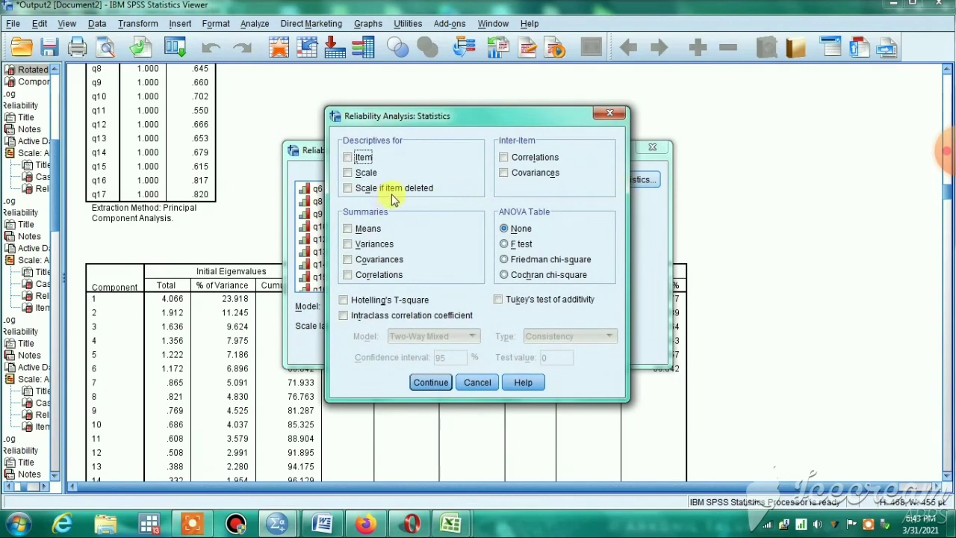
{"action": "left_click", "coordinate": [610, 113]}
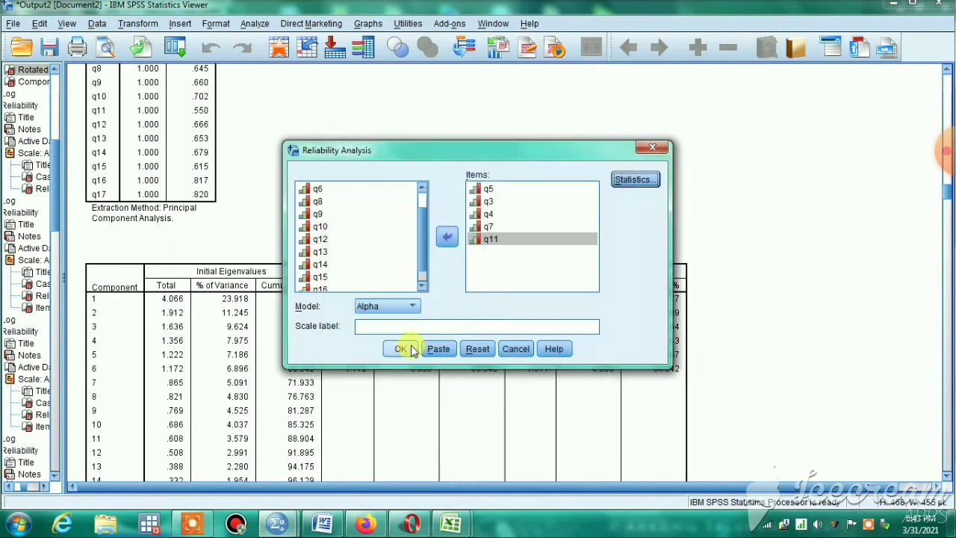
{"action": "left_click", "coordinate": [398, 351]}
{"action": "scroll", "coordinate": [396, 348], "scroll_direction": "down", "scroll_amount": 2}
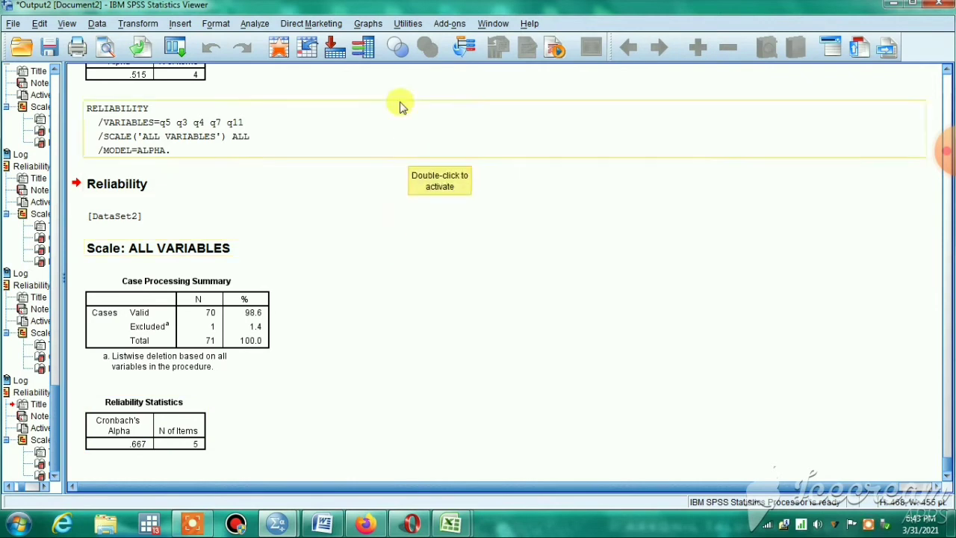
Rerun the reliability analysis on q5, q3, q4, q7 and q11 with the "Scale if item deleted" descriptives included
{"action": "left_click", "coordinate": [256, 25]}
{"action": "mouse_move", "coordinate": [270, 254]}
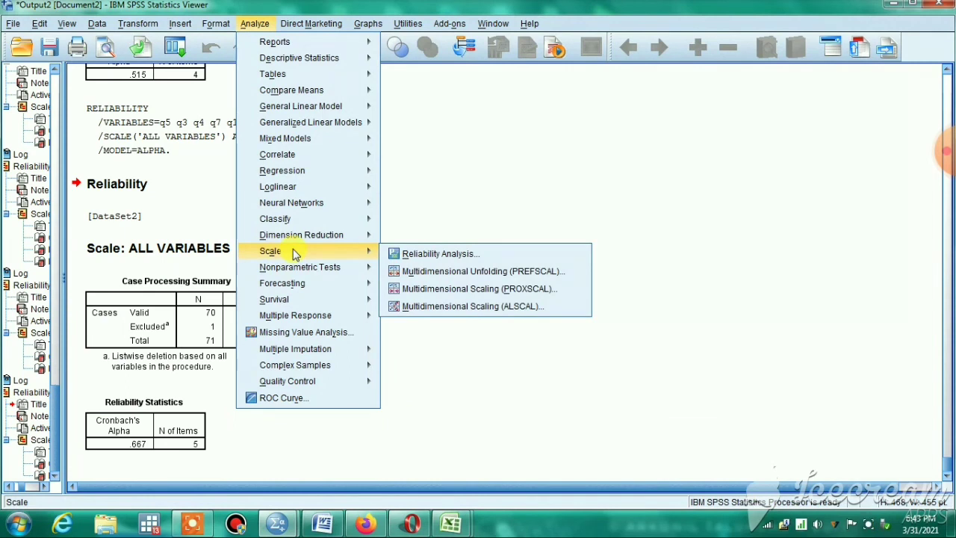
{"action": "left_click", "coordinate": [445, 256]}
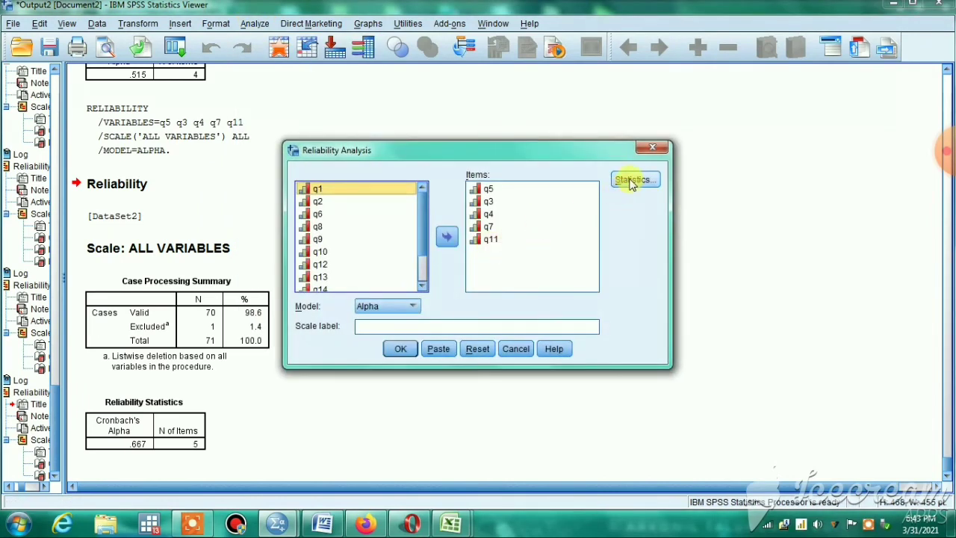
{"action": "left_click", "coordinate": [627, 180]}
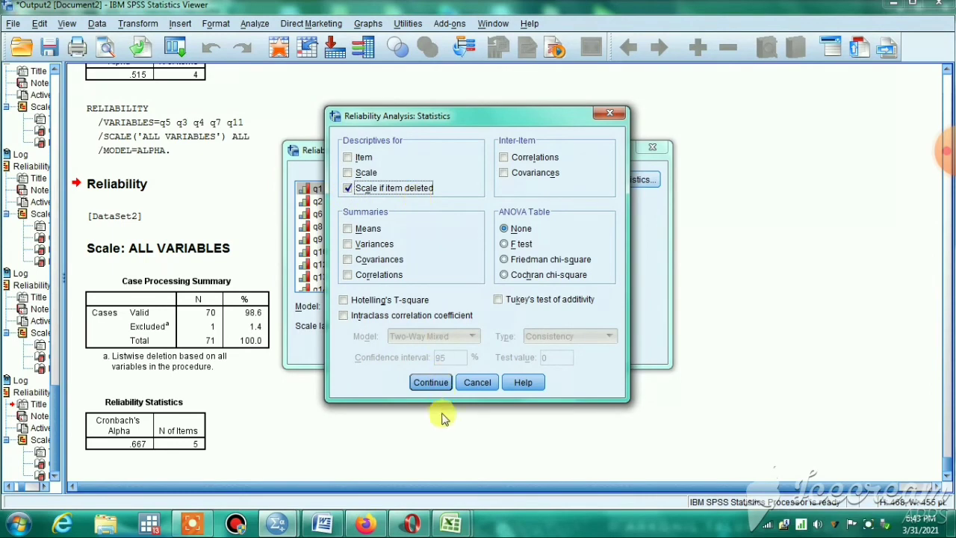
{"action": "left_click", "coordinate": [436, 383]}
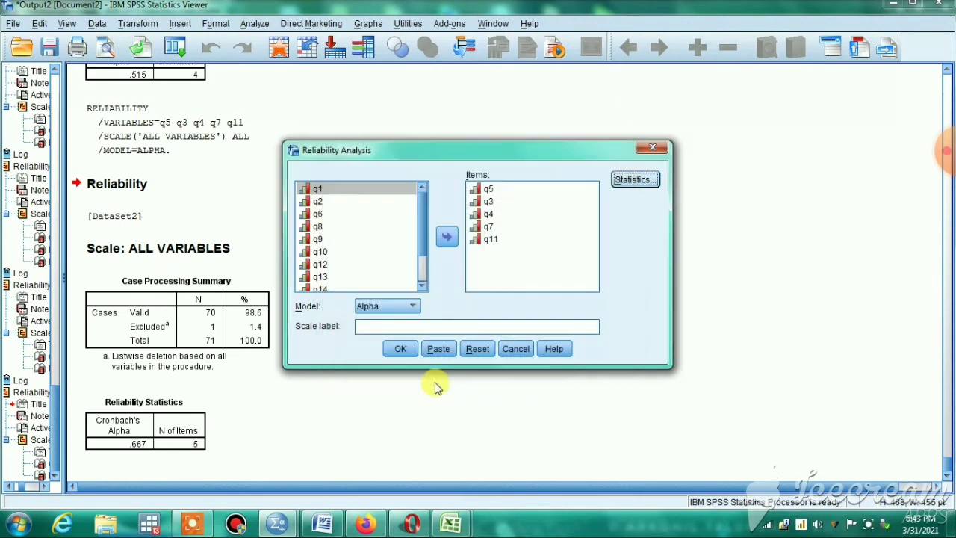
{"action": "left_click", "coordinate": [400, 349]}
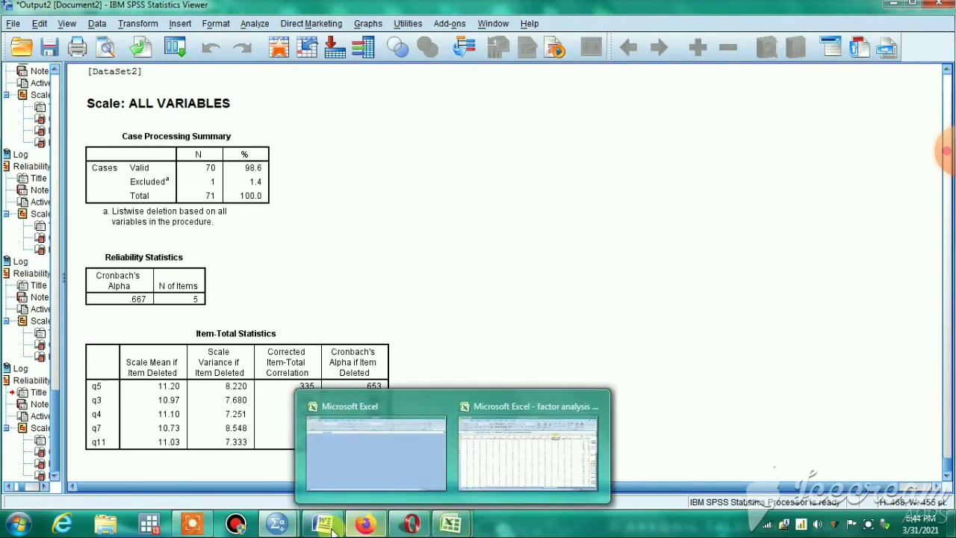
Switch to the Word document and review the factor item lists, the Final Table and the Calculation of Factor score table
{"action": "mouse_move", "coordinate": [323, 523]}
{"action": "left_click", "coordinate": [386, 386]}
{"action": "scroll", "coordinate": [386, 386], "scroll_direction": "down", "scroll_amount": 15}
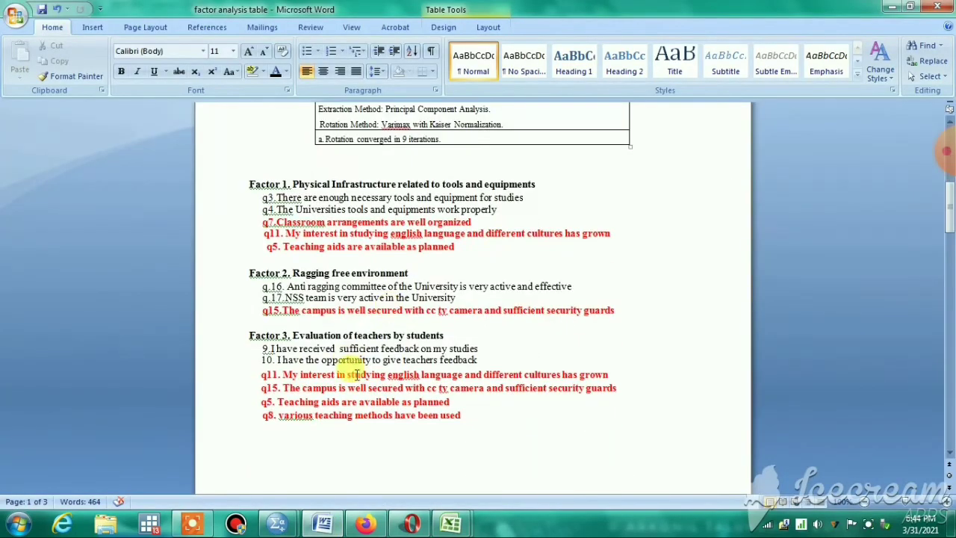
{"action": "scroll", "coordinate": [350, 365], "scroll_direction": "down", "scroll_amount": 10}
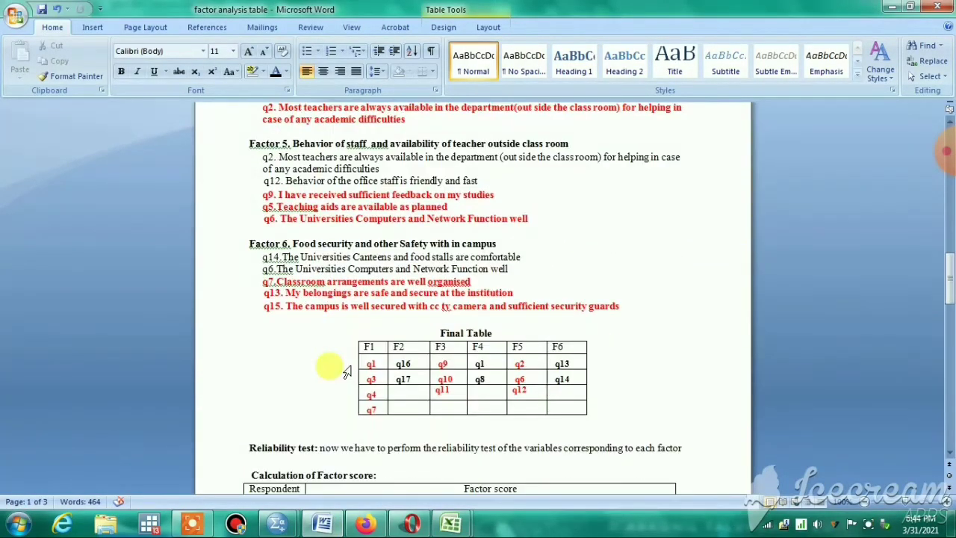
{"action": "scroll", "coordinate": [340, 290], "scroll_direction": "down", "scroll_amount": 3}
{"action": "scroll", "coordinate": [336, 288], "scroll_direction": "up", "scroll_amount": 2}
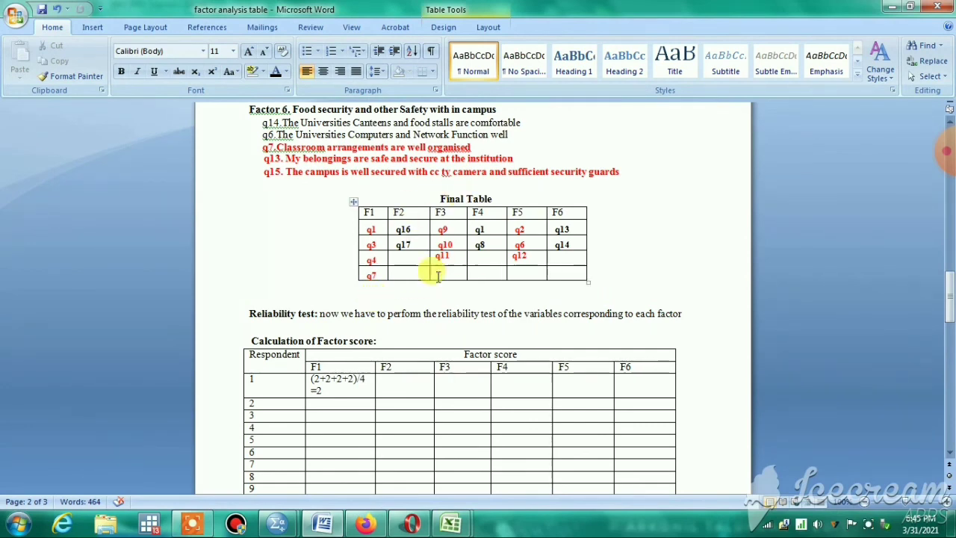
Switch to the "factor analysis video" Excel workbook and inspect the F1 factor score formula in cell S3 with its referenced cells
{"action": "mouse_move", "coordinate": [441, 527]}
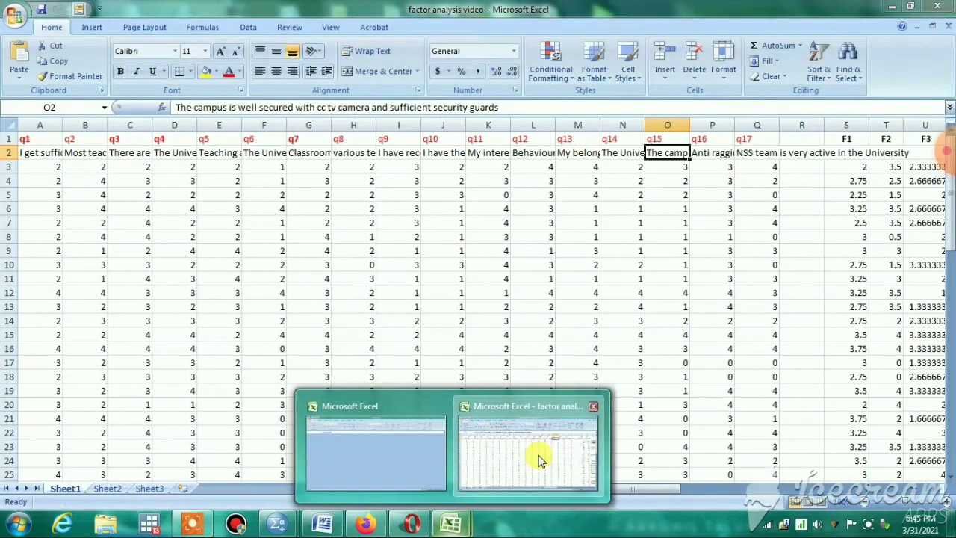
{"action": "left_click", "coordinate": [541, 453]}
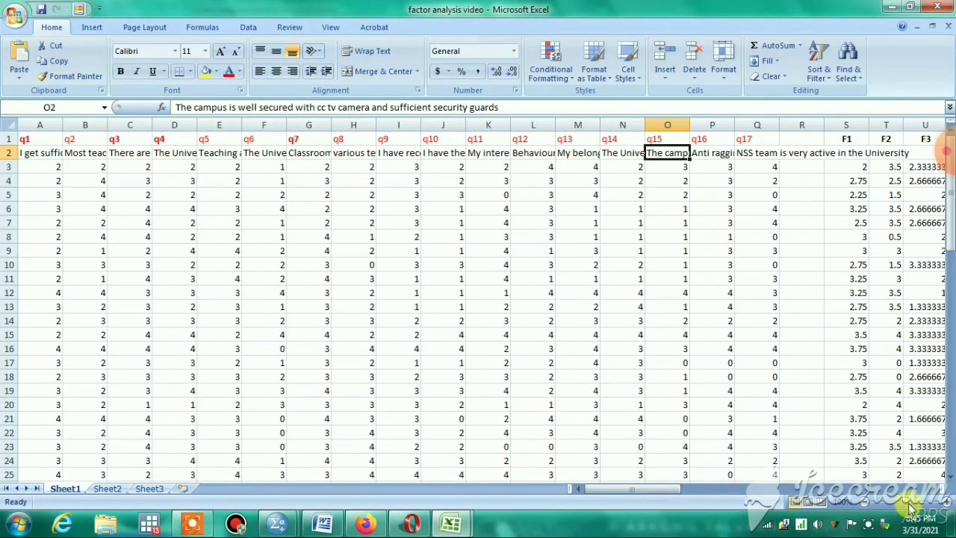
{"action": "left_click", "coordinate": [846, 168]}
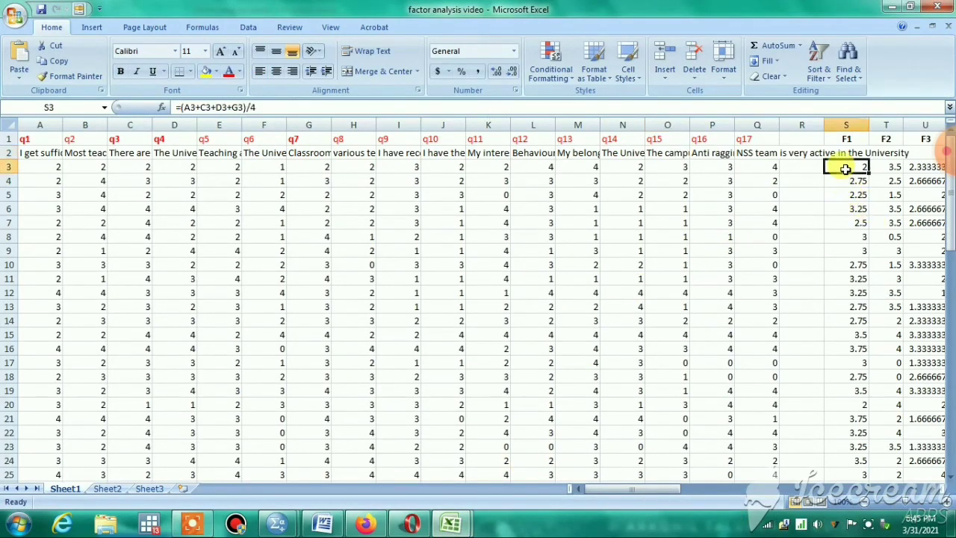
{"action": "double_click", "coordinate": [846, 169]}
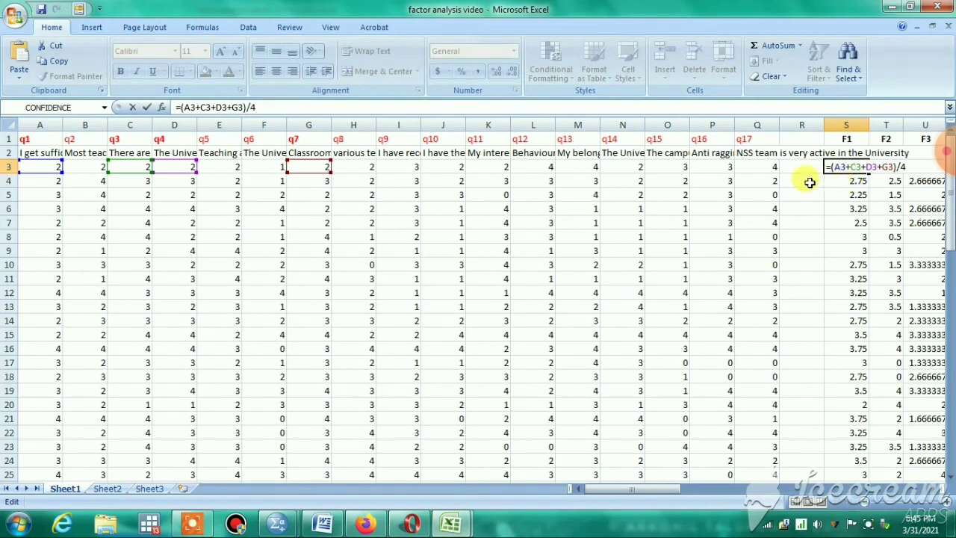
Compare the F1 items in the Word document's Final Table with the F1 formula in cell S3 of the Excel workbook
{"action": "left_click", "coordinate": [323, 522]}
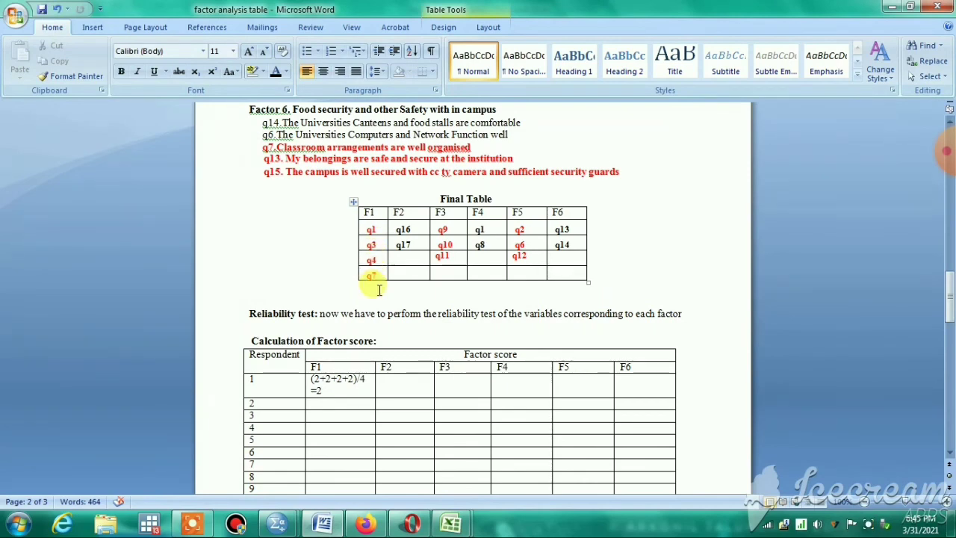
{"action": "mouse_move", "coordinate": [452, 523]}
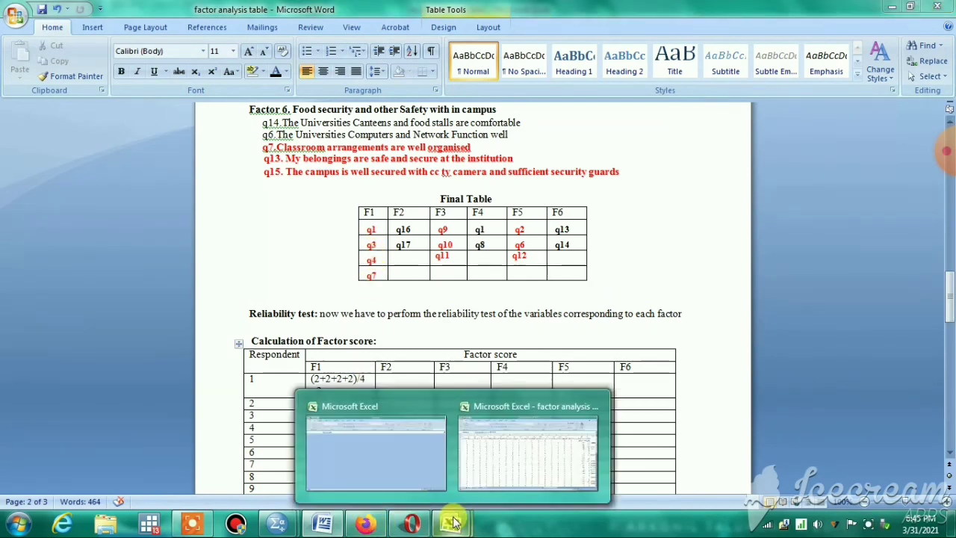
{"action": "left_click", "coordinate": [530, 449]}
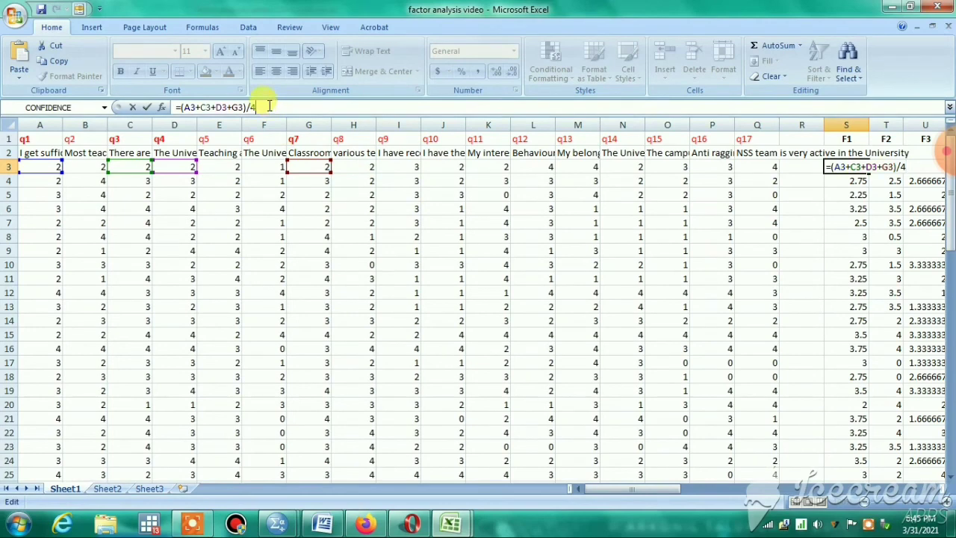
{"action": "key", "text": "Return"}
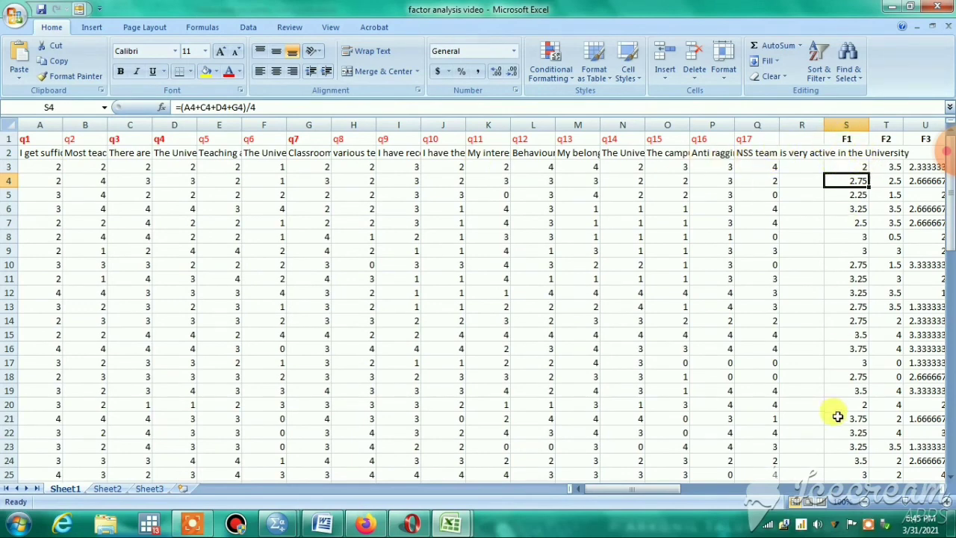
Inspect the F2 factor score formula in cell T3 and view the factor score columns through F6
{"action": "left_click", "coordinate": [890, 167]}
{"action": "double_click", "coordinate": [891, 167]}
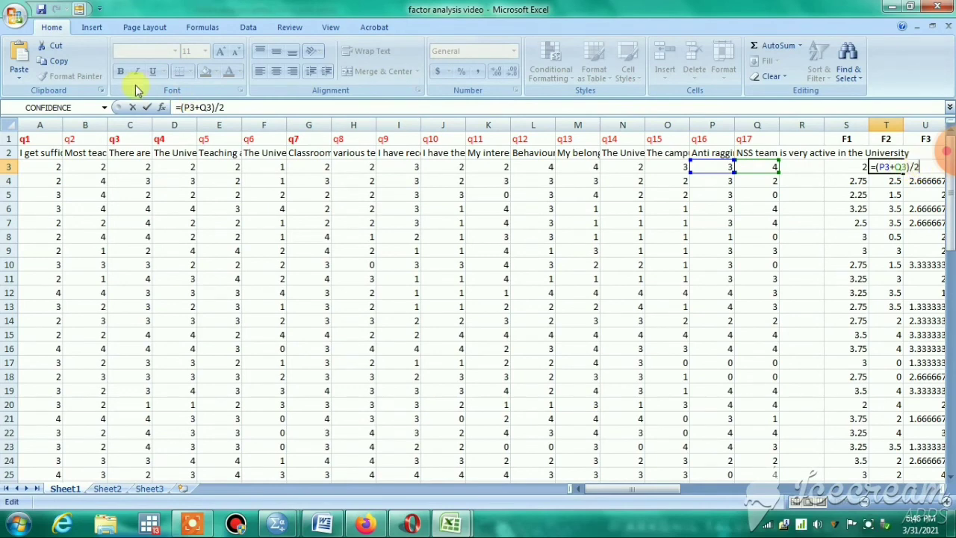
{"action": "key", "text": "Return"}
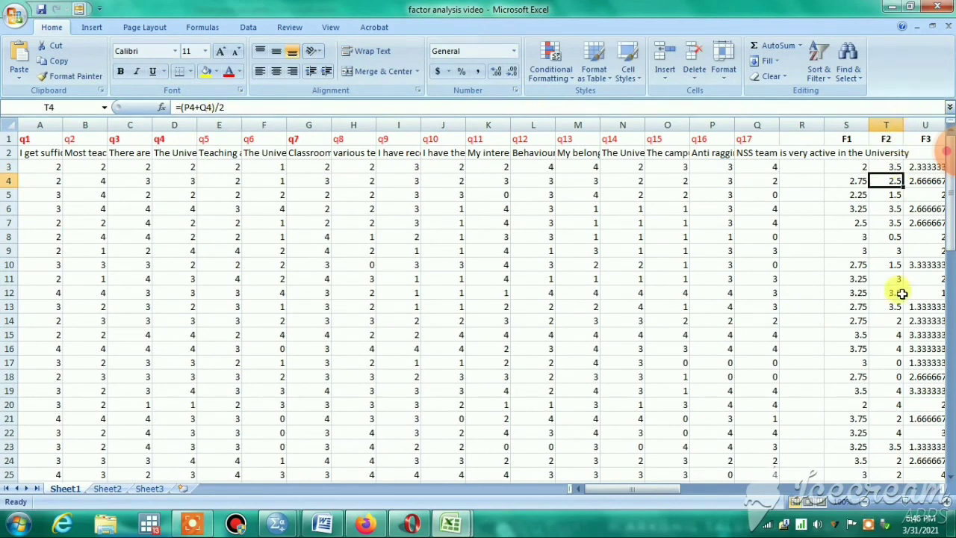
{"action": "left_click", "coordinate": [934, 489]}
{"action": "left_click", "coordinate": [932, 490]}
{"action": "left_click", "coordinate": [931, 490]}
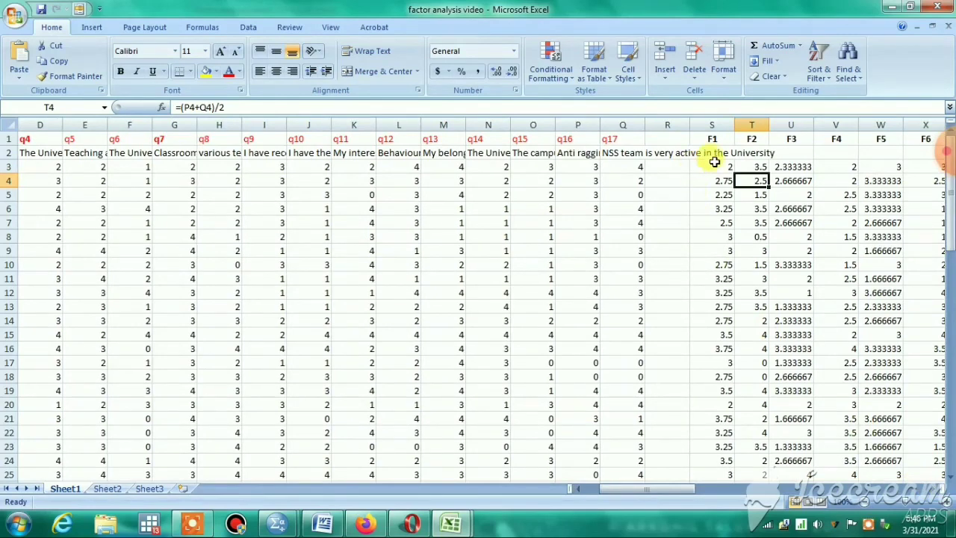